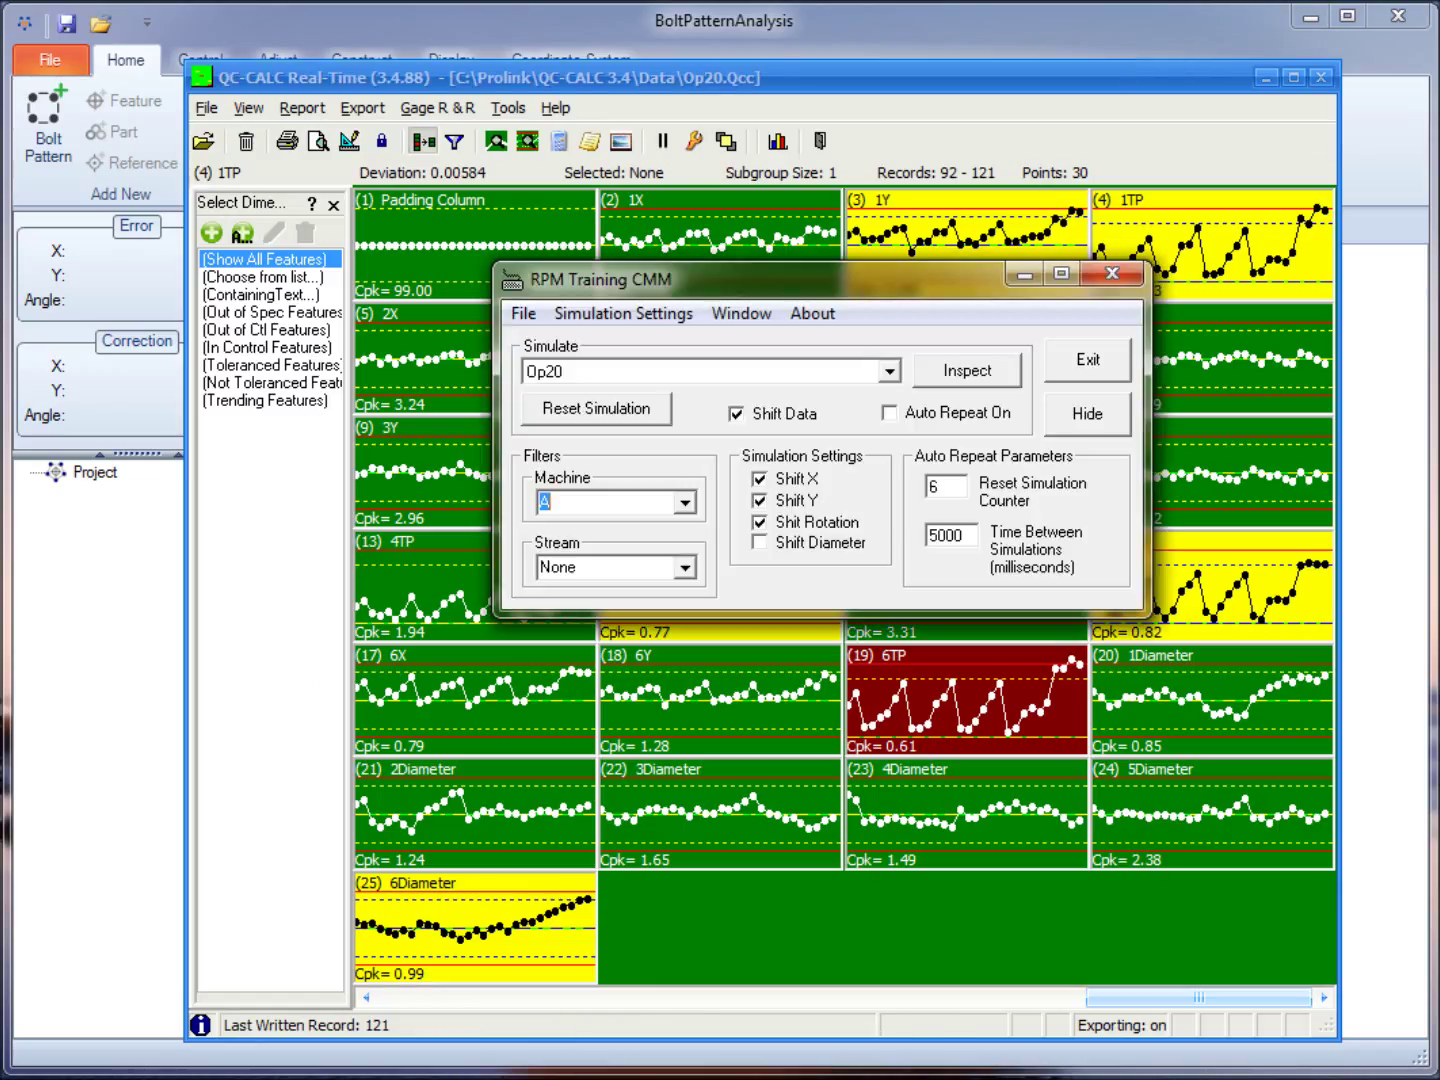
Run the Op10 simulation in RPM Training CMM, then minimize the simulator window
left_click_drag(841, 289, 808, 286)
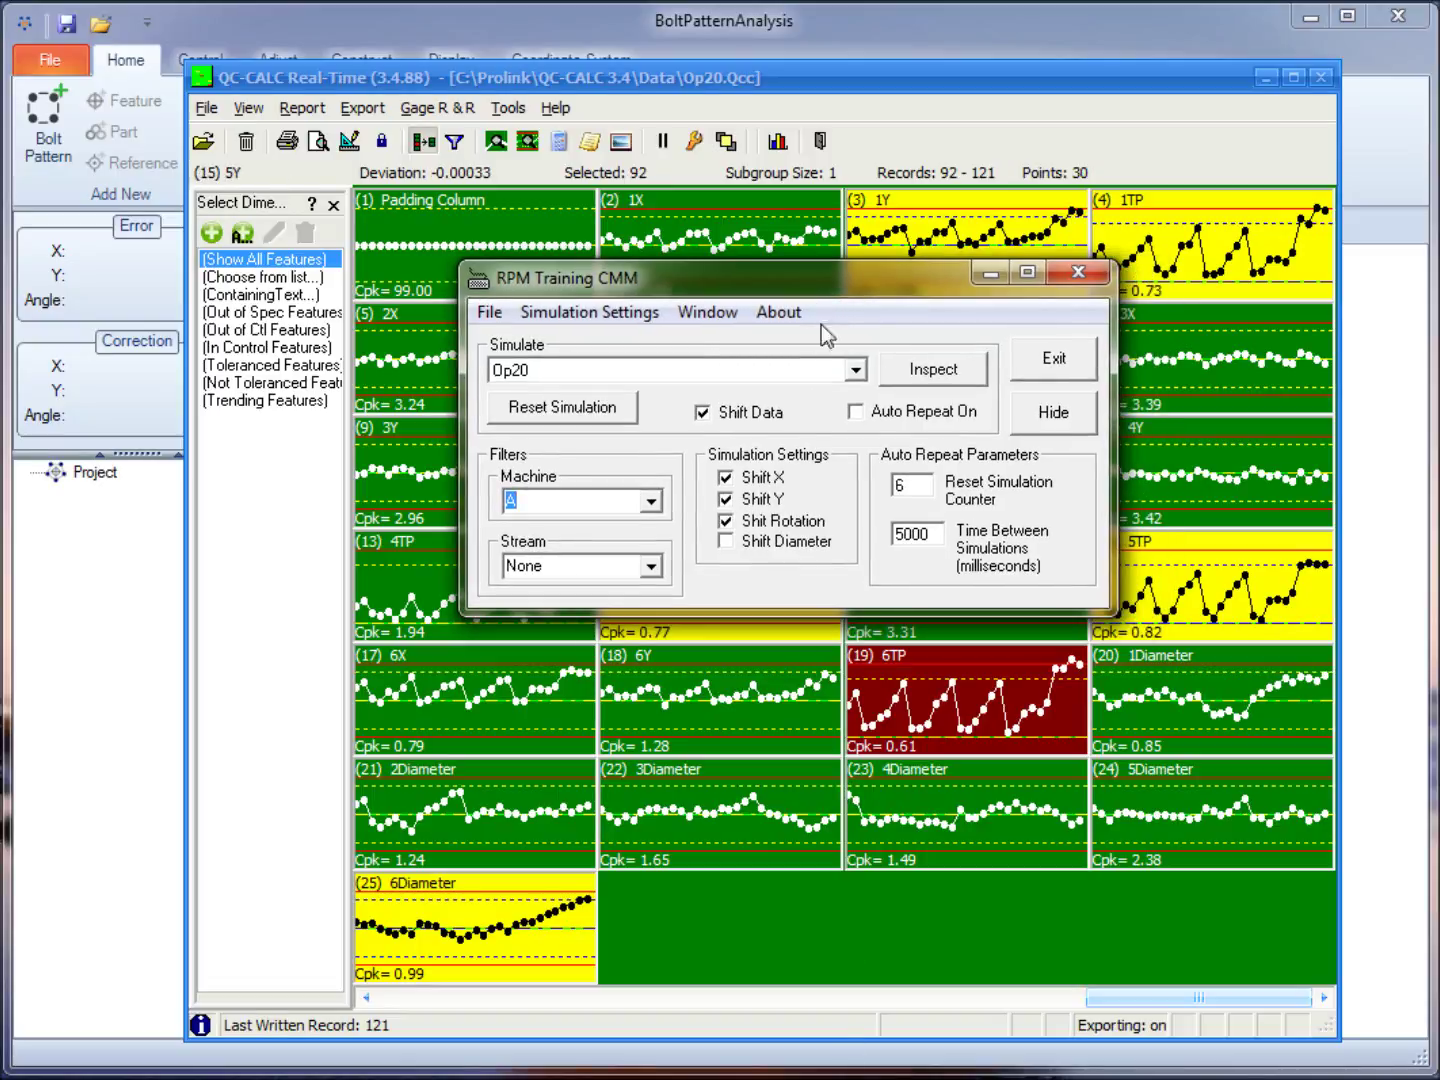
left_click(859, 374)
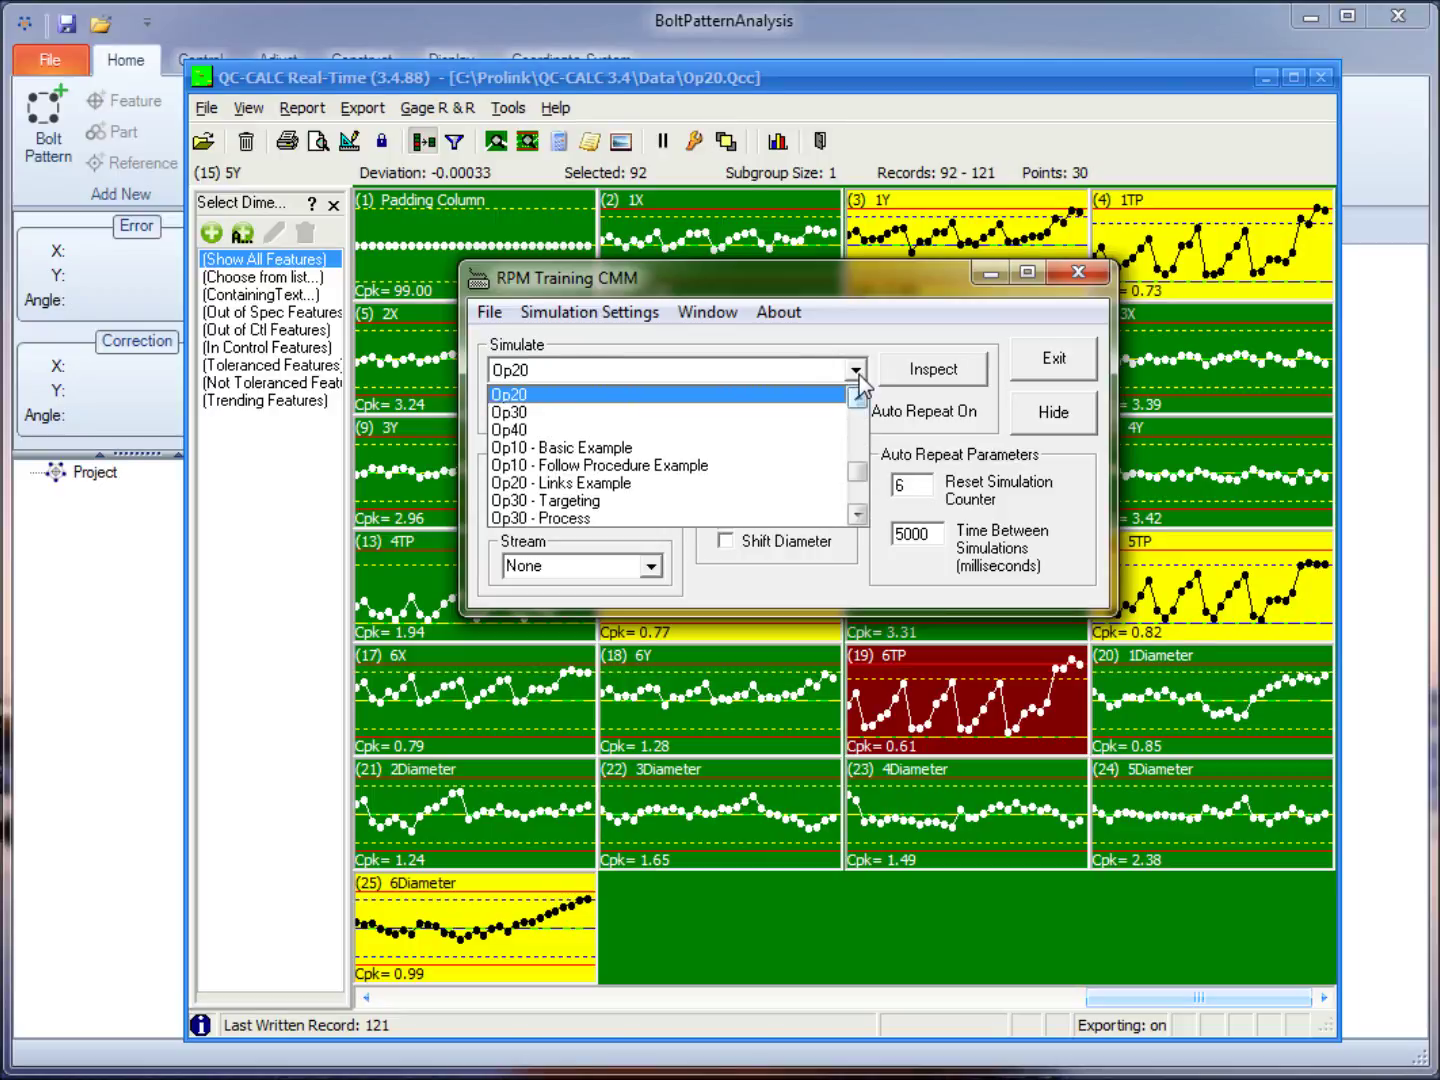
left_click(826, 400)
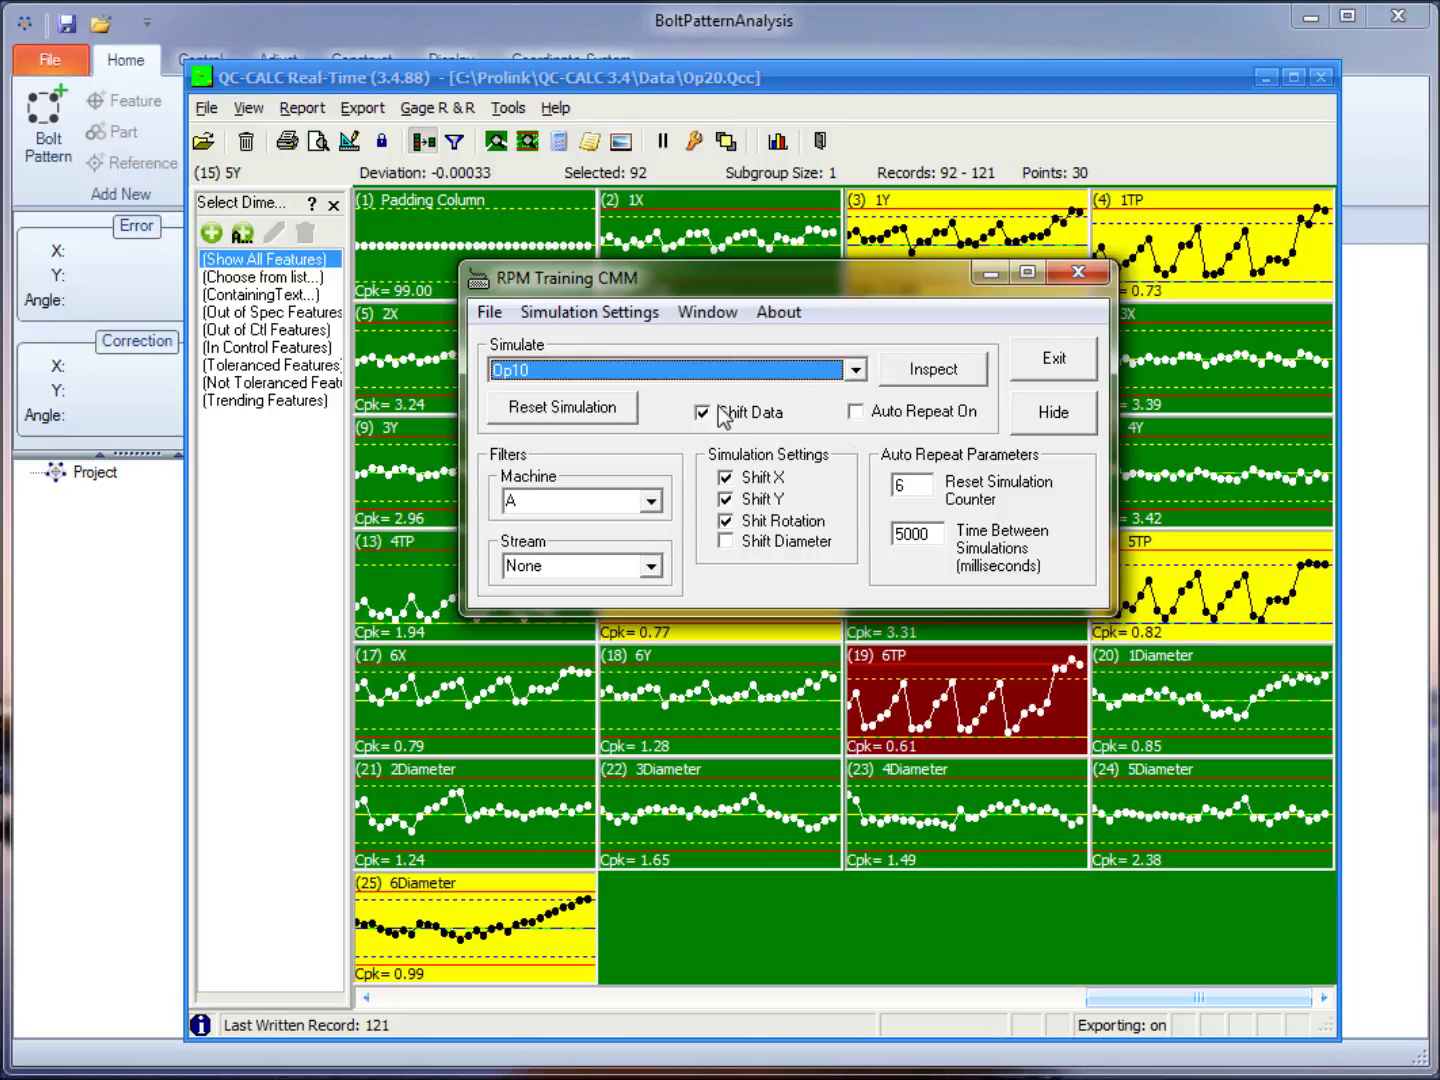
left_click(921, 375)
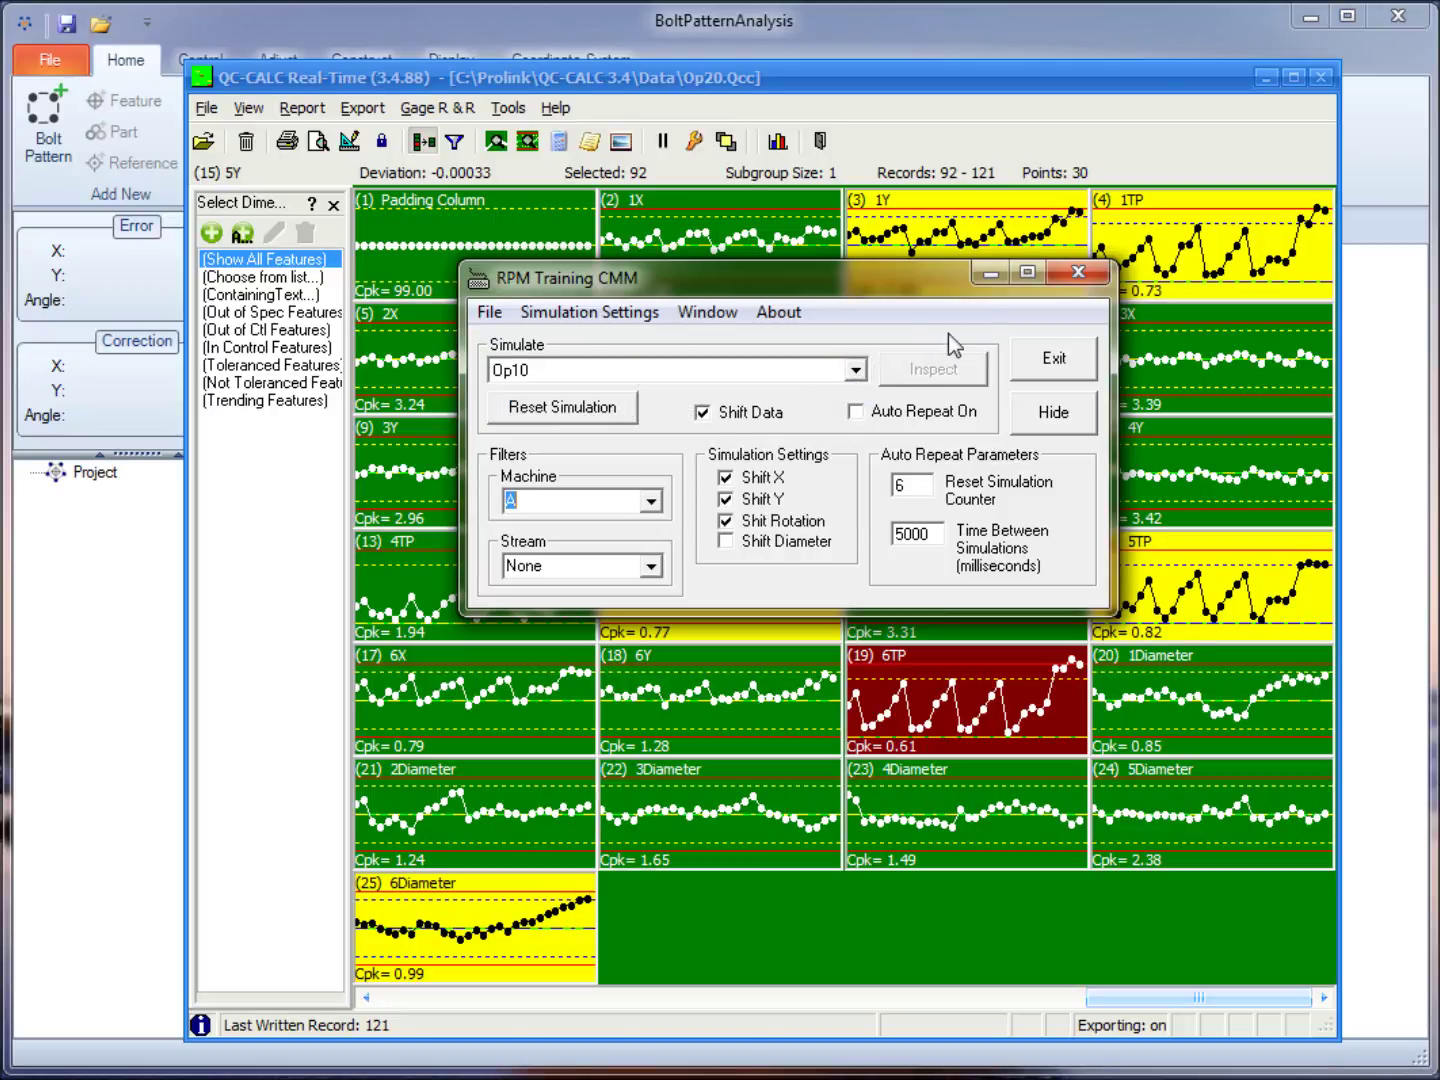
left_click(988, 274)
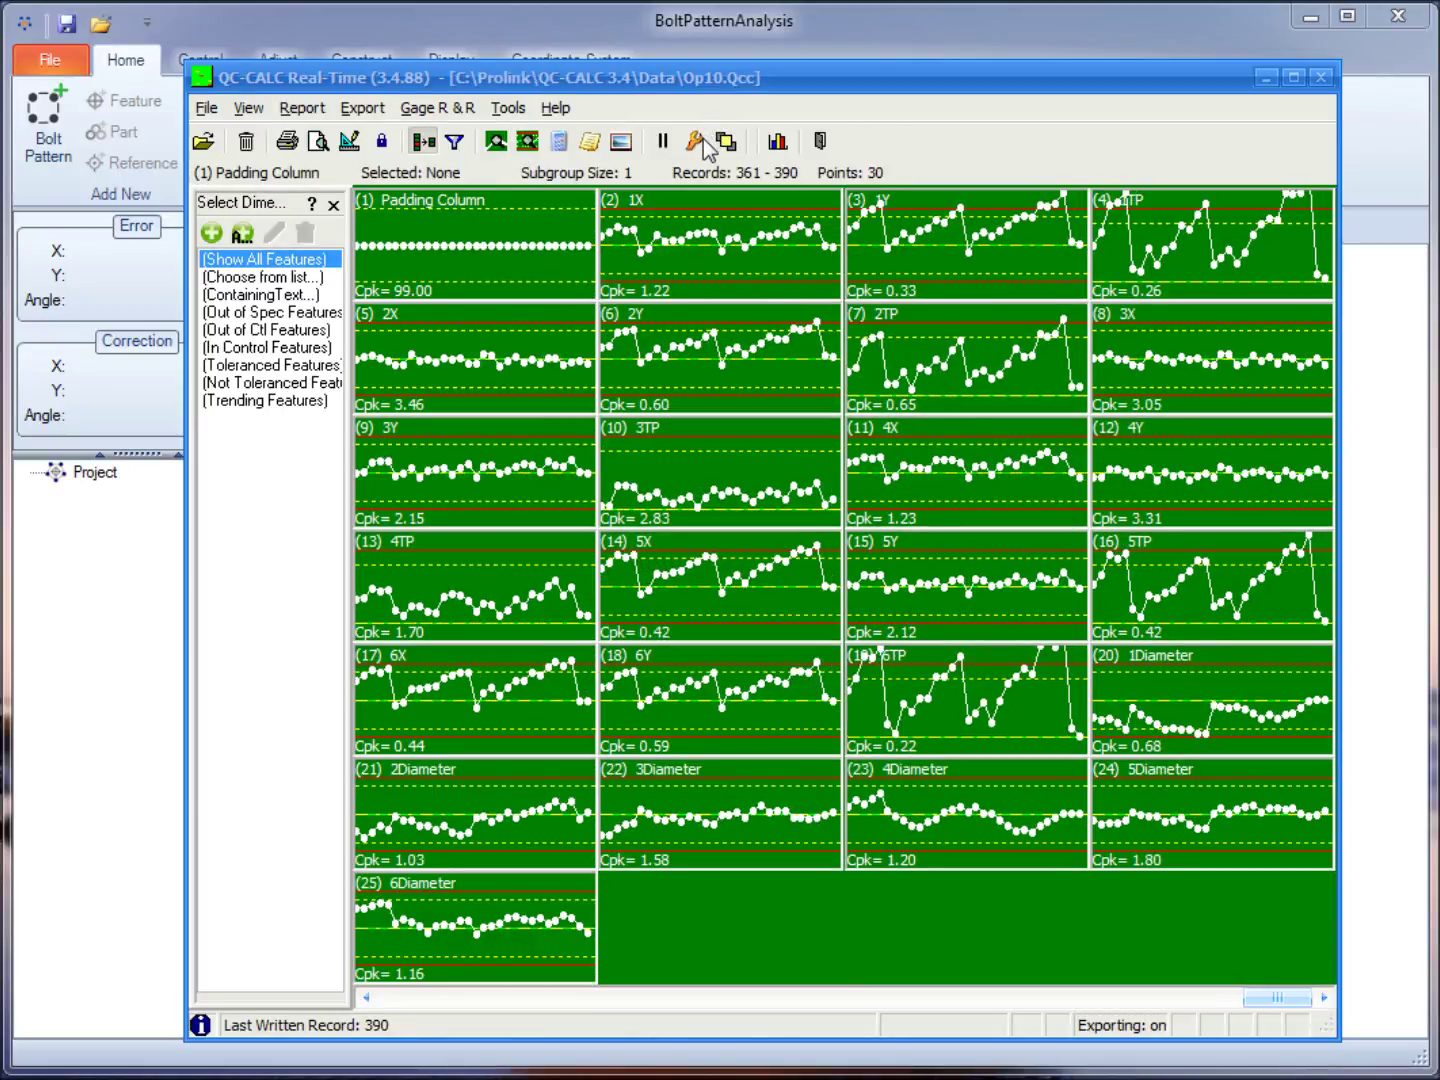
Select record 364 on the 1X chart and bring up the Export menu
left_click(627, 229)
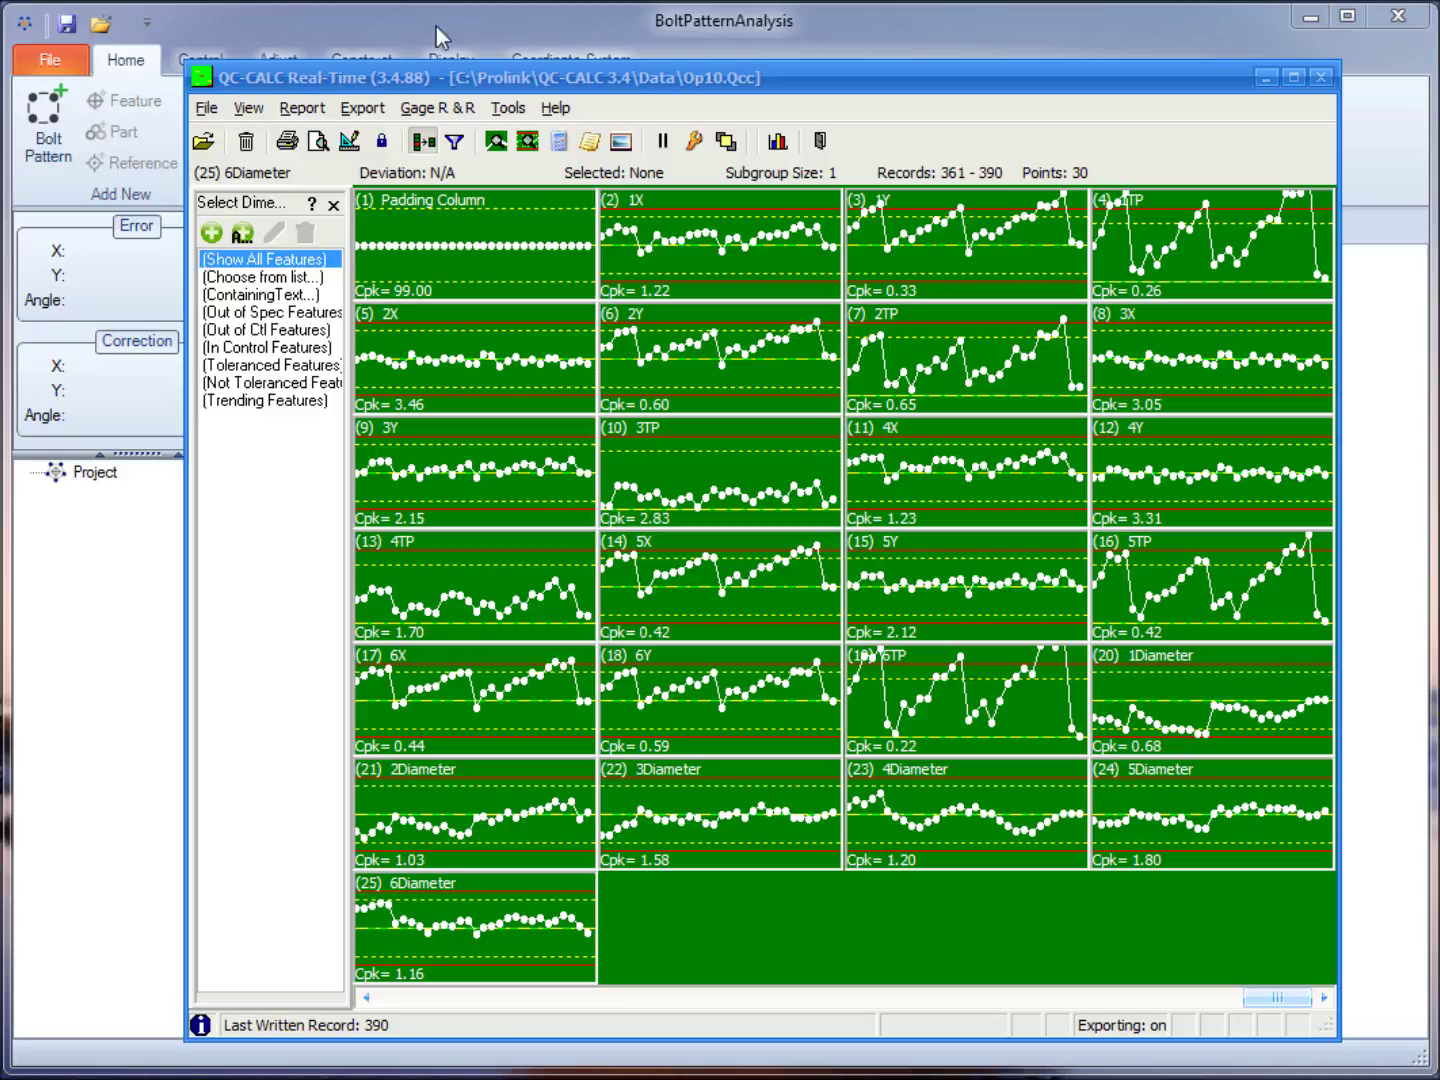
left_click(365, 111)
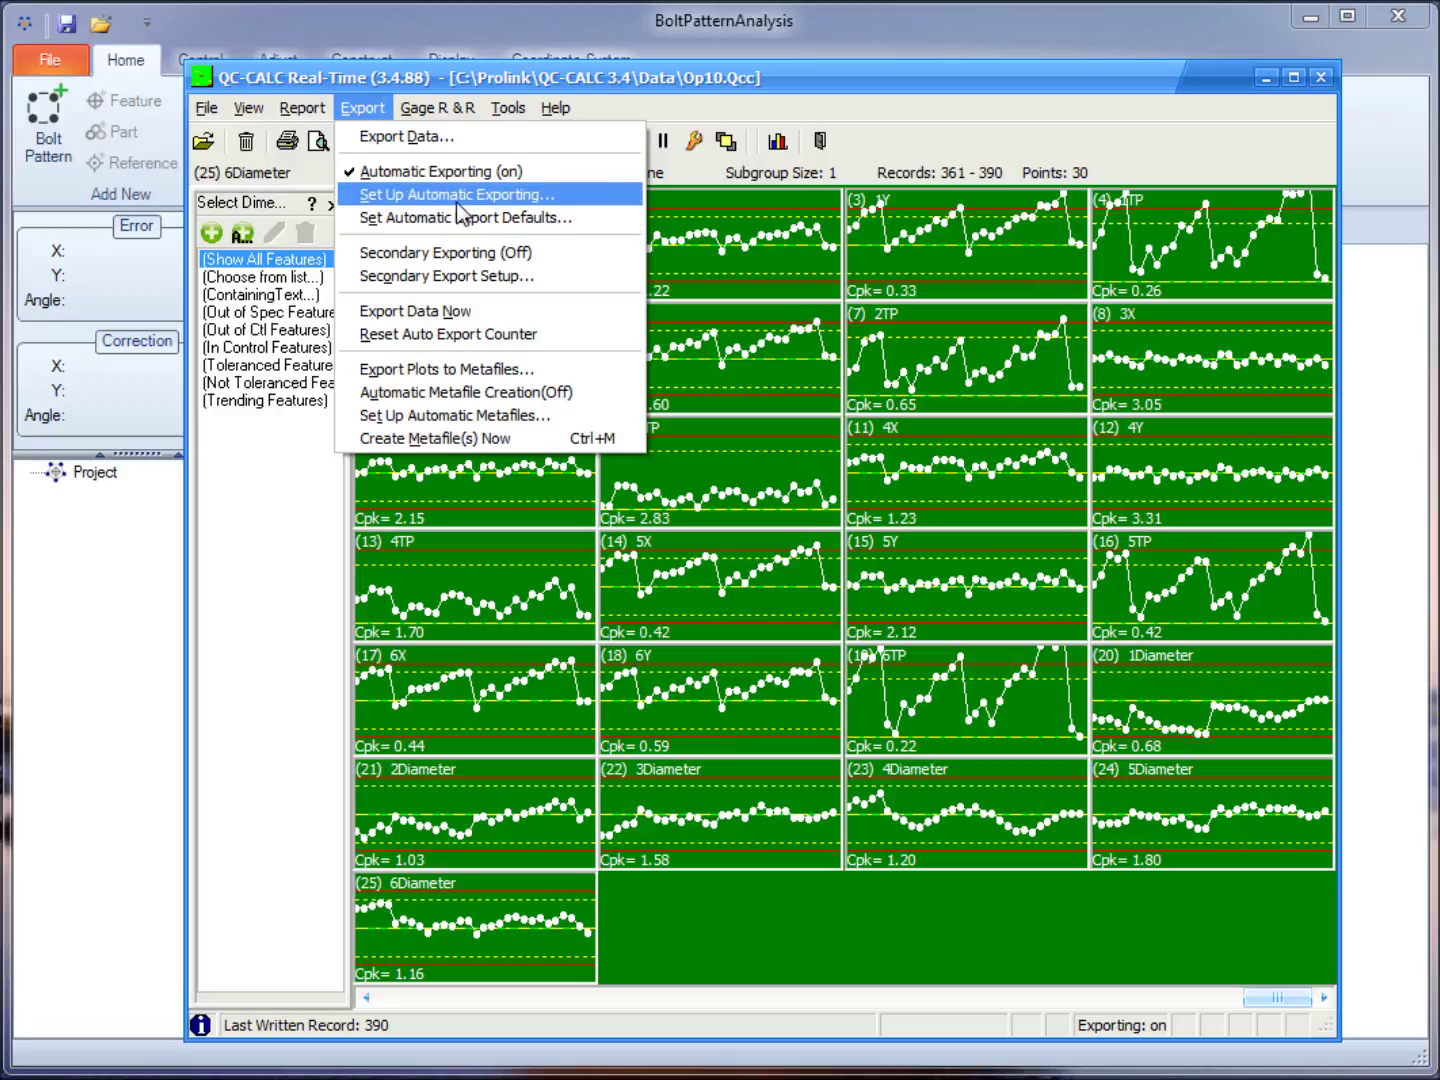
left_click(410, 24)
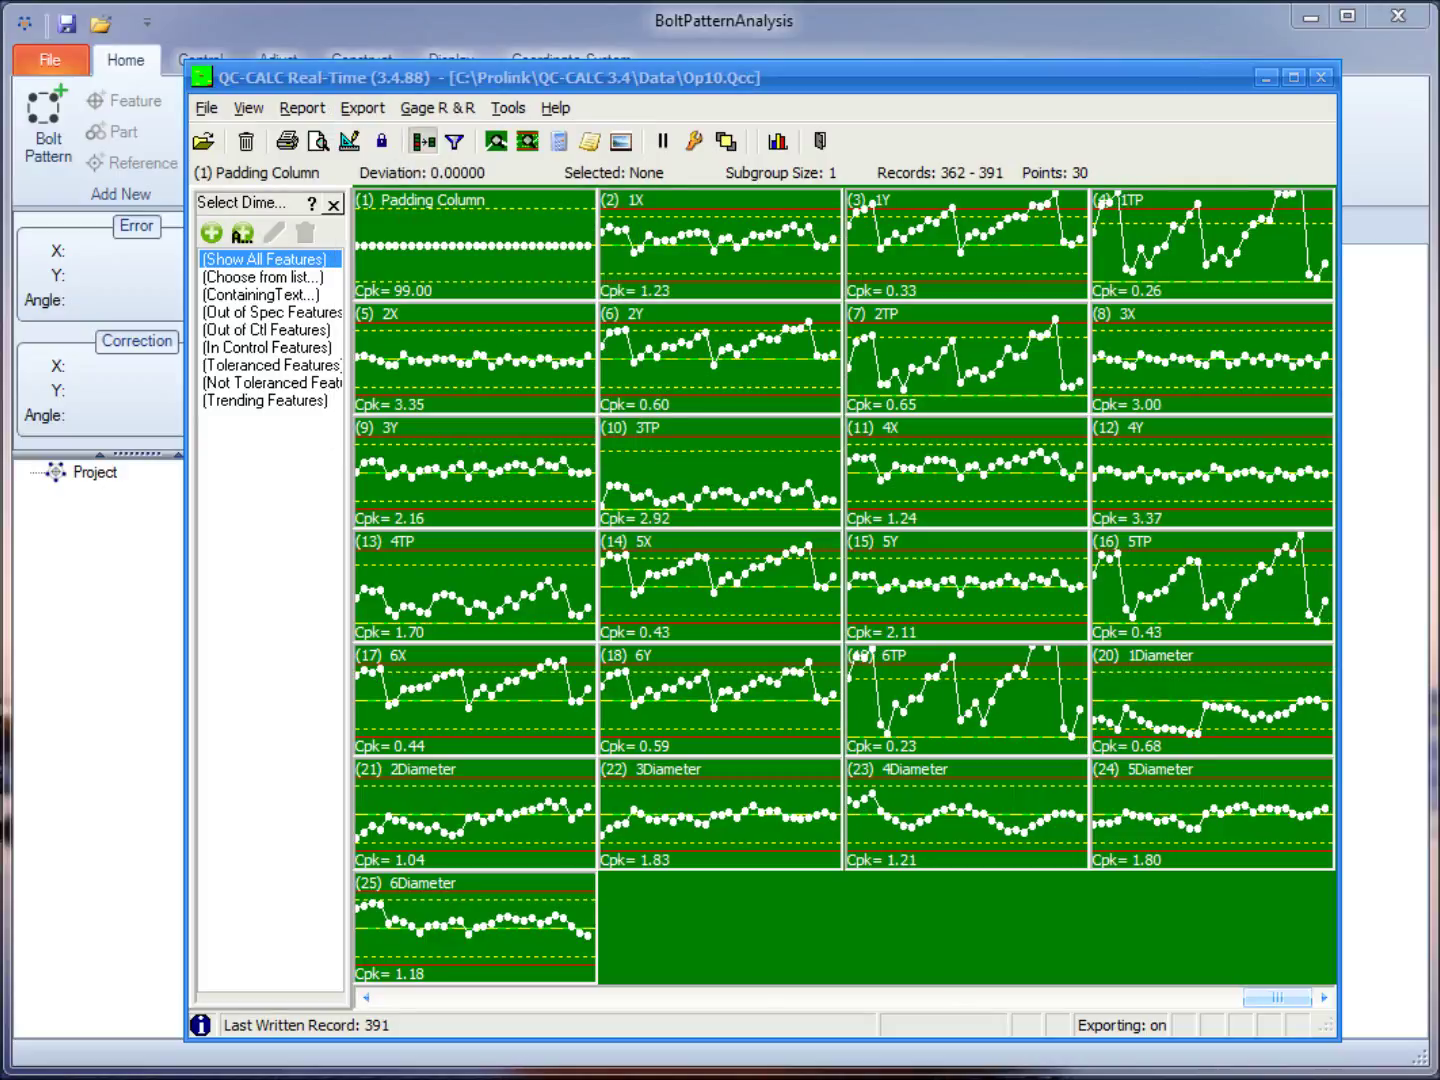
left_click(365, 110)
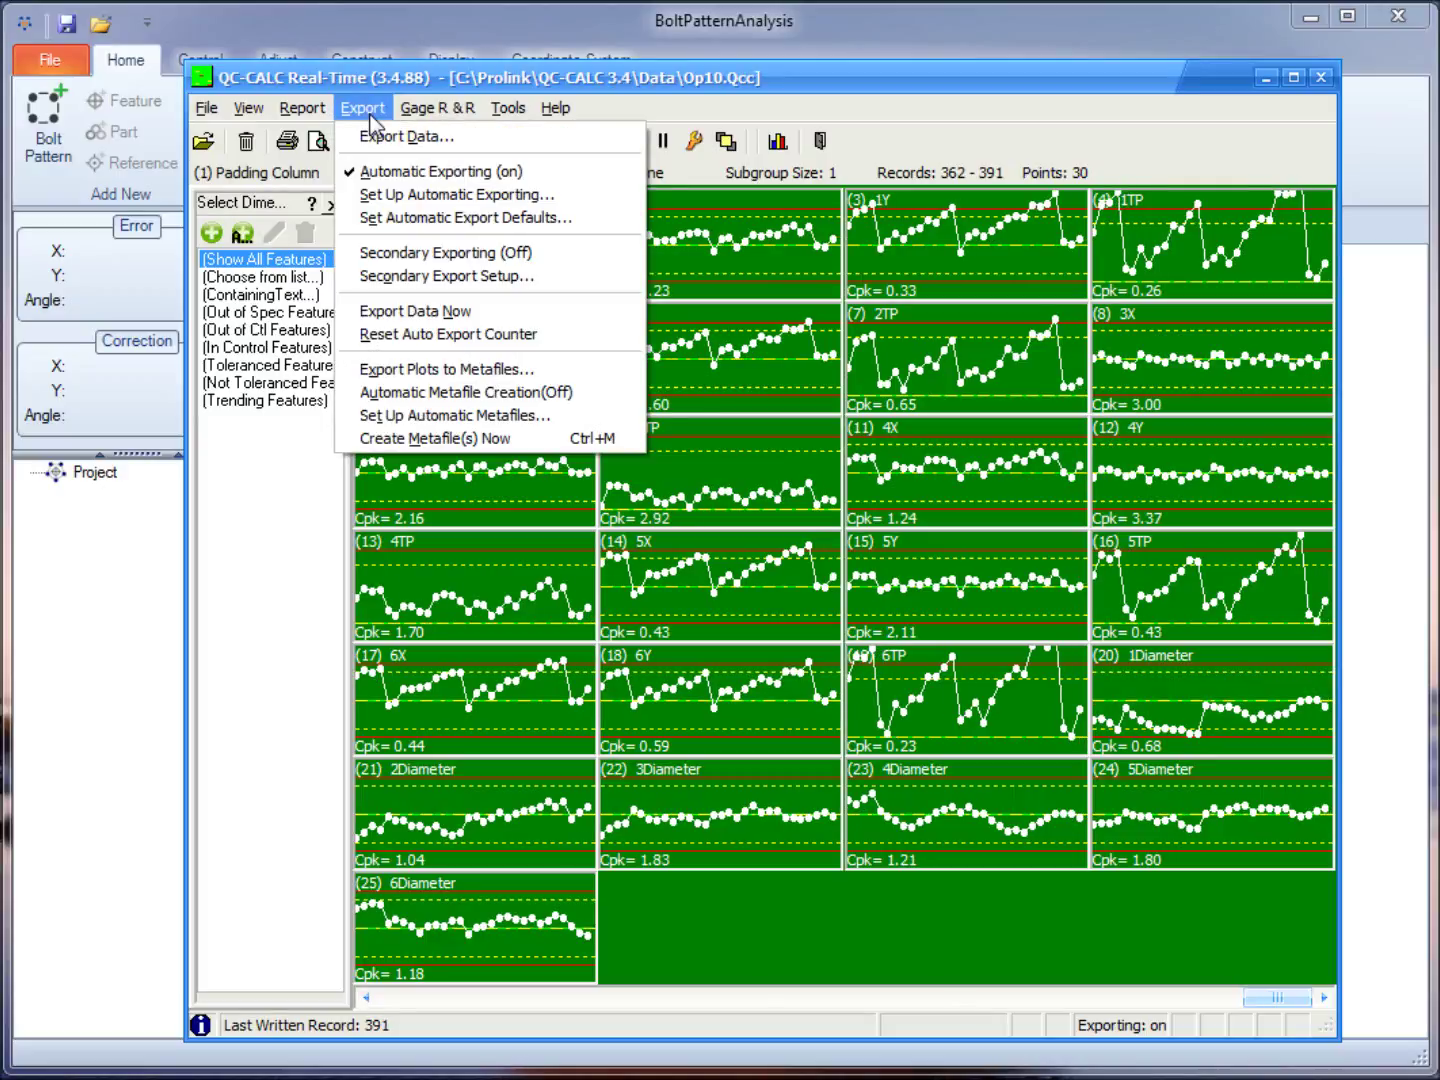
In Secondary Export Setup, choose the Becker Quality Solutions (Bolt Pattern Analysis) export format
left_click(440, 283)
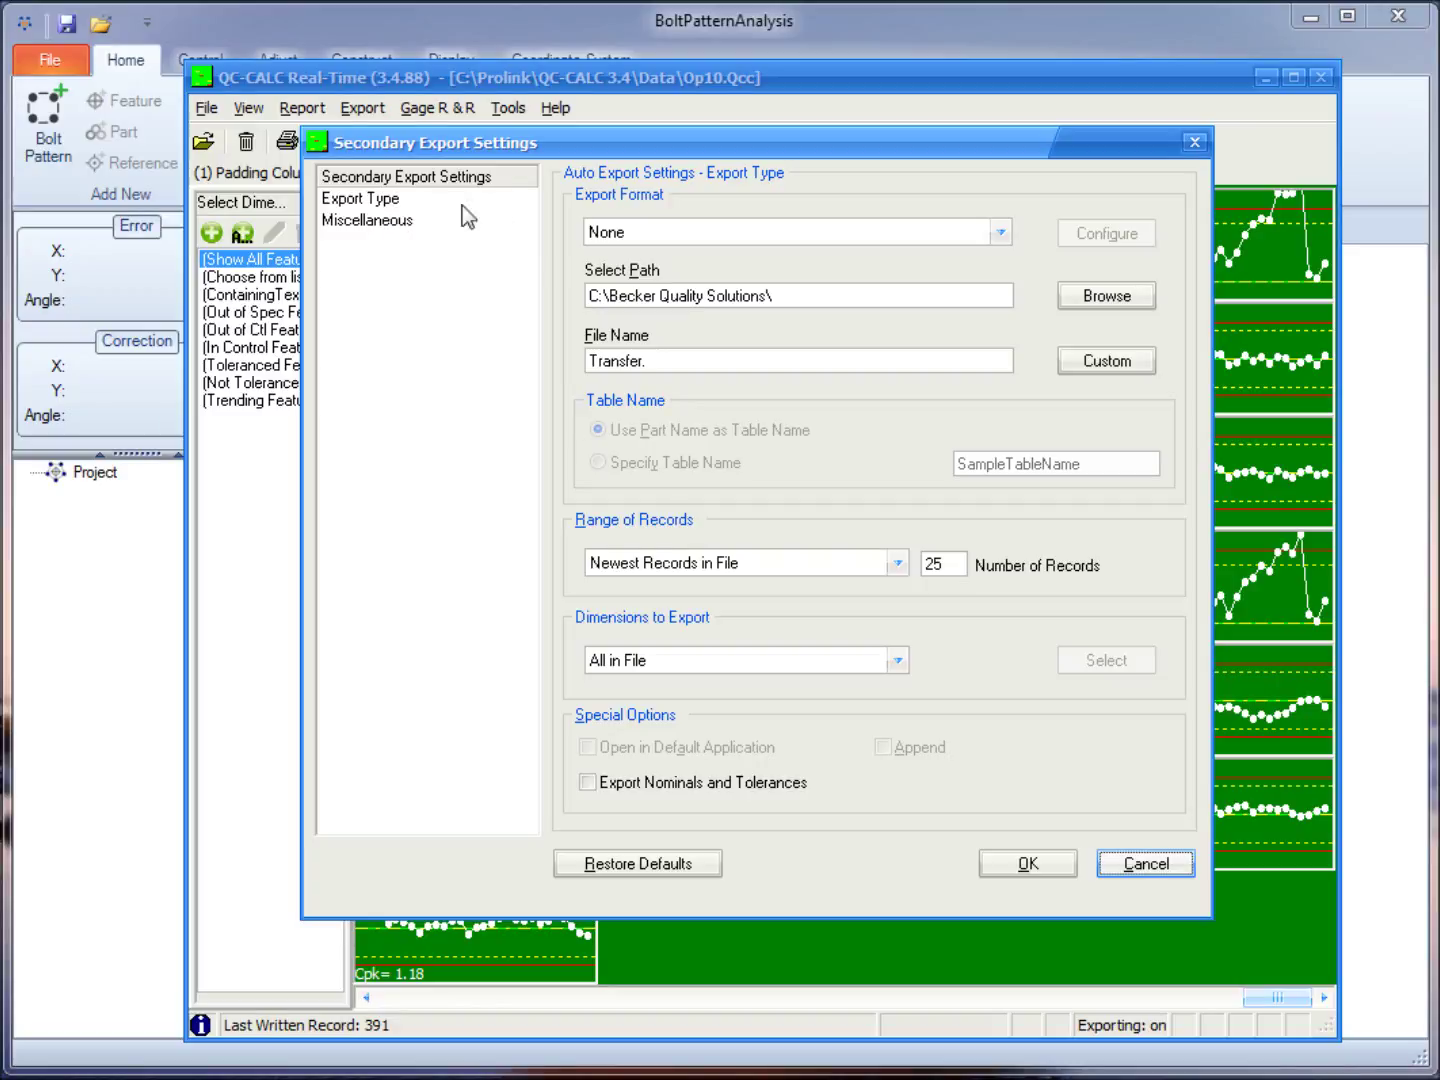
left_click(362, 201)
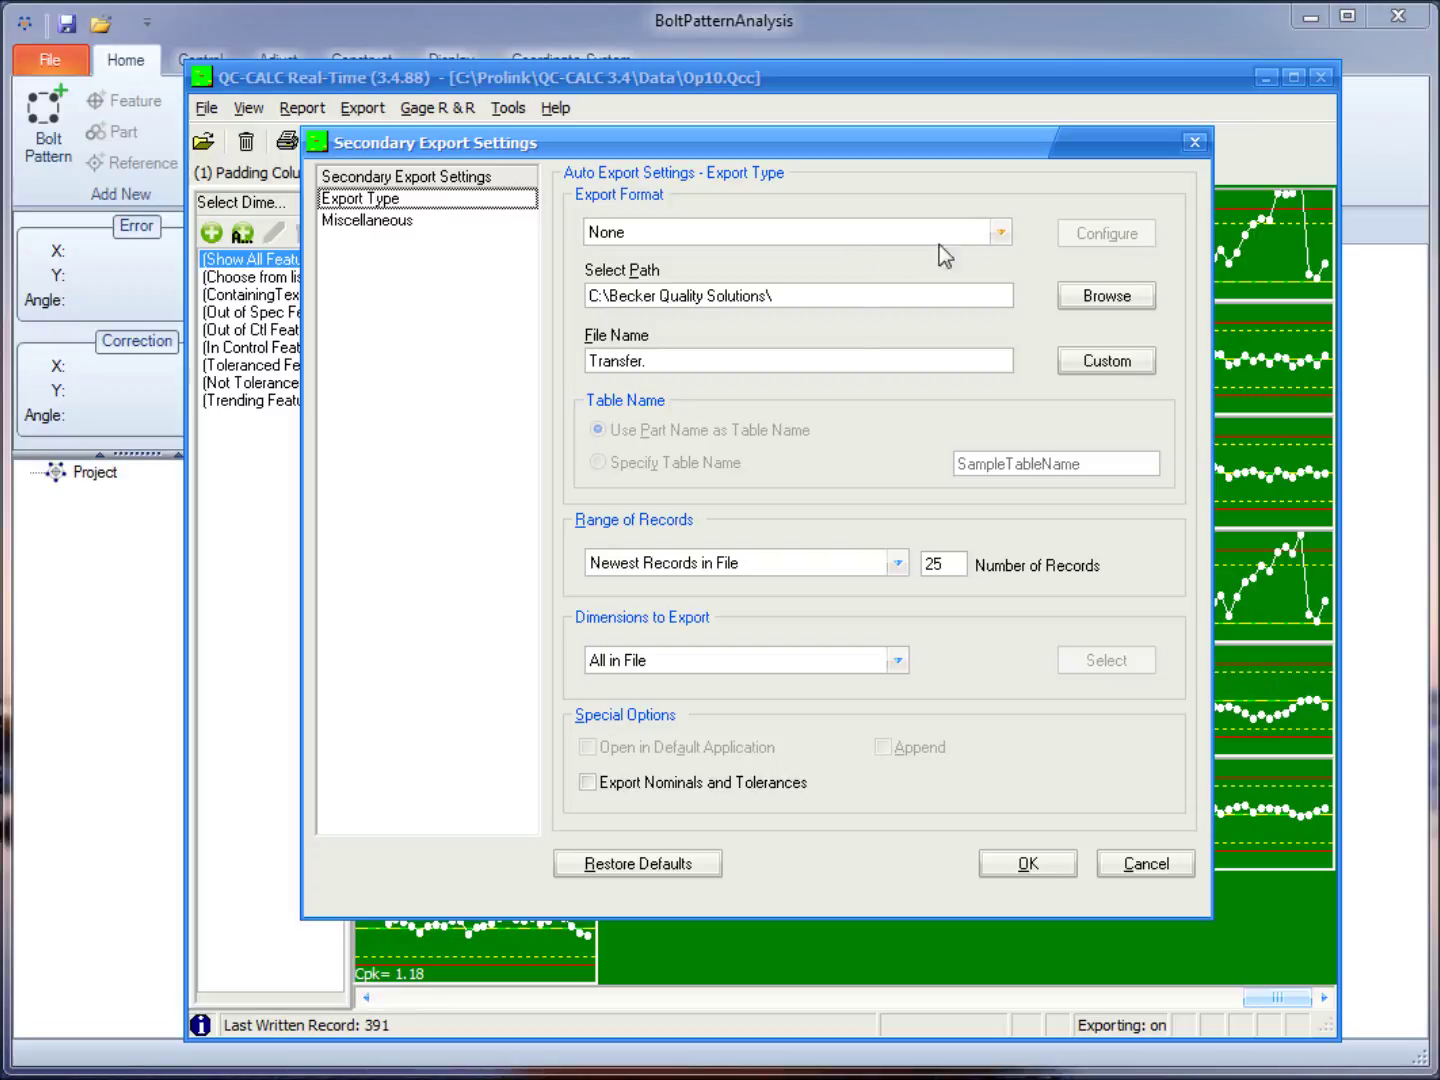
left_click(1001, 233)
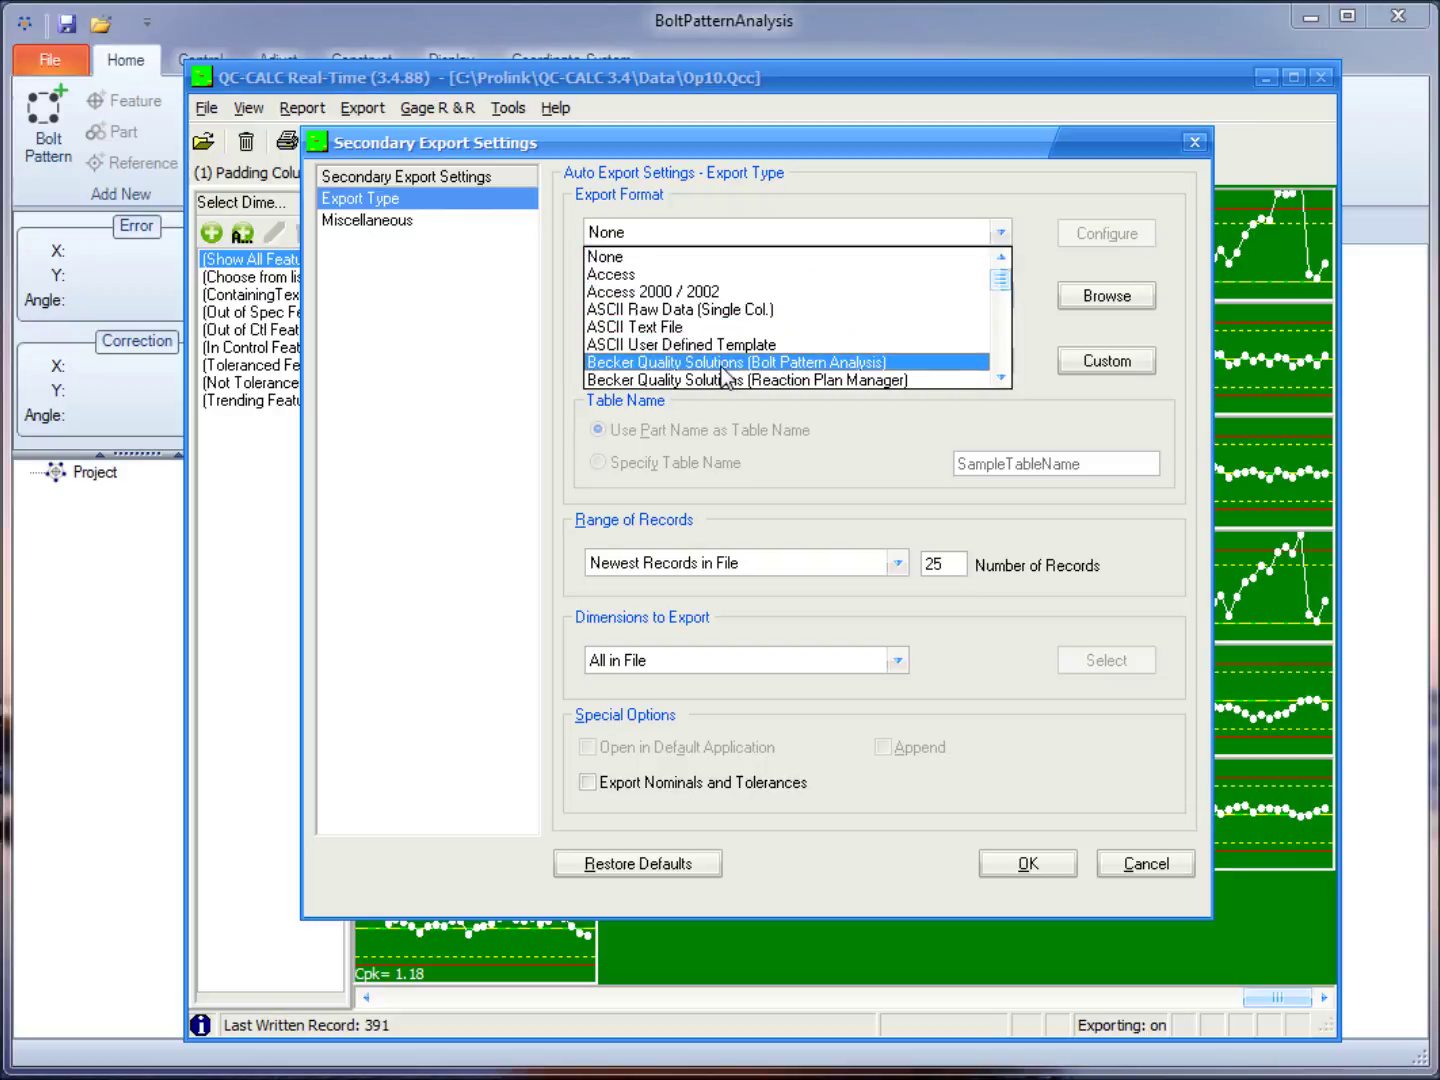
left_click(814, 365)
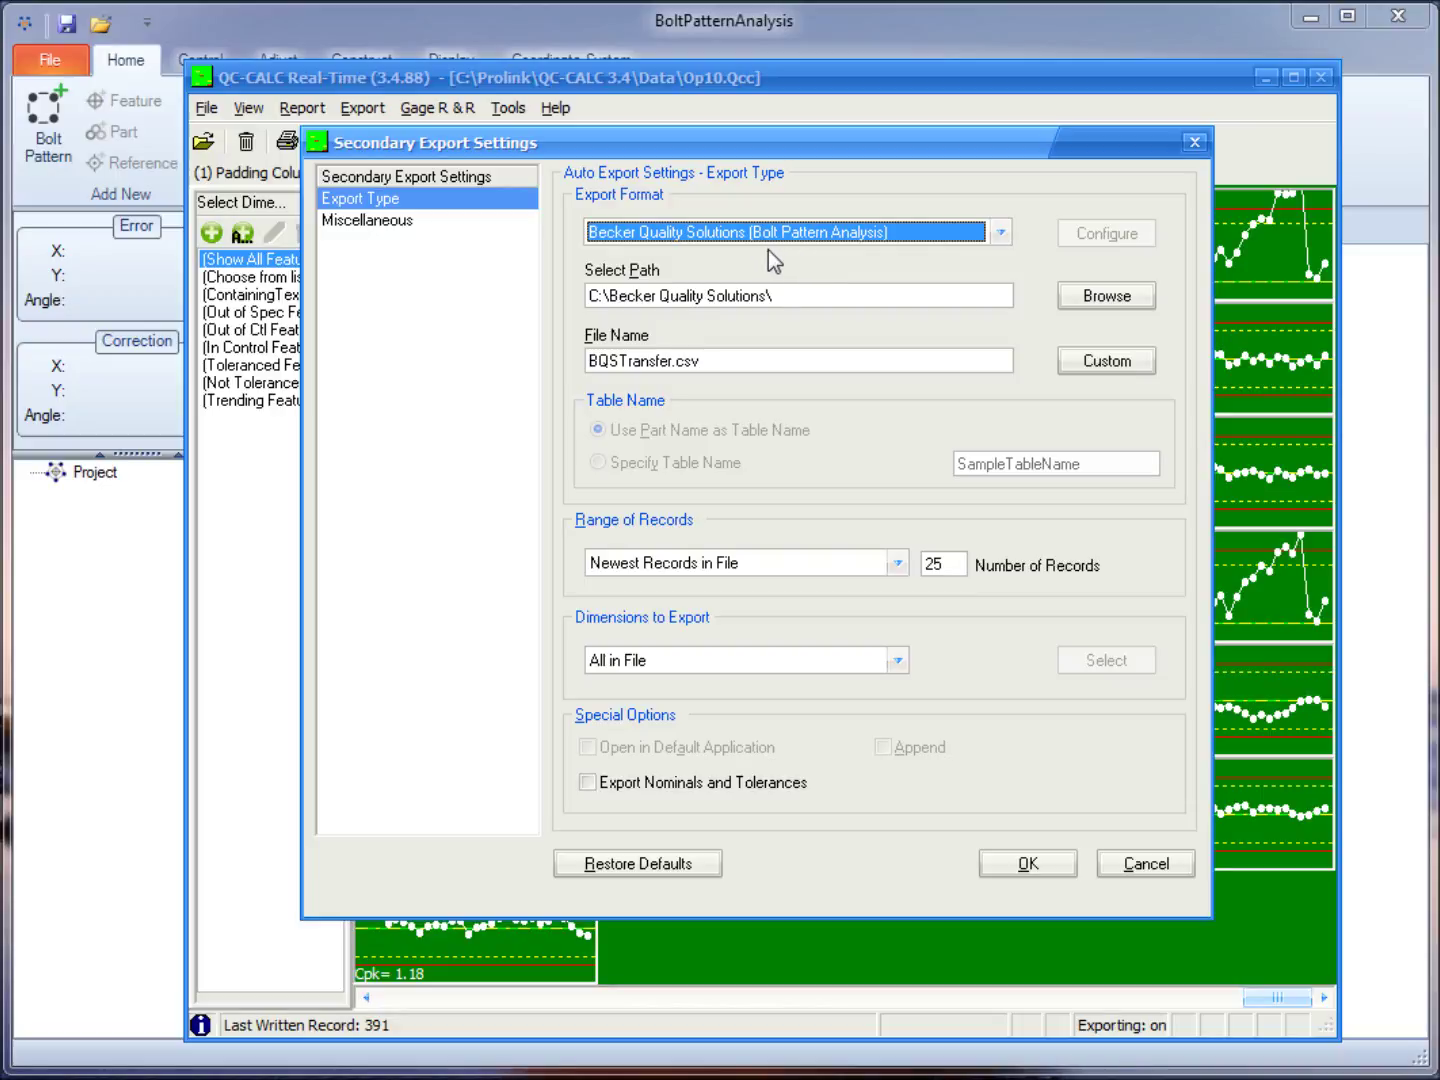
left_click(806, 303)
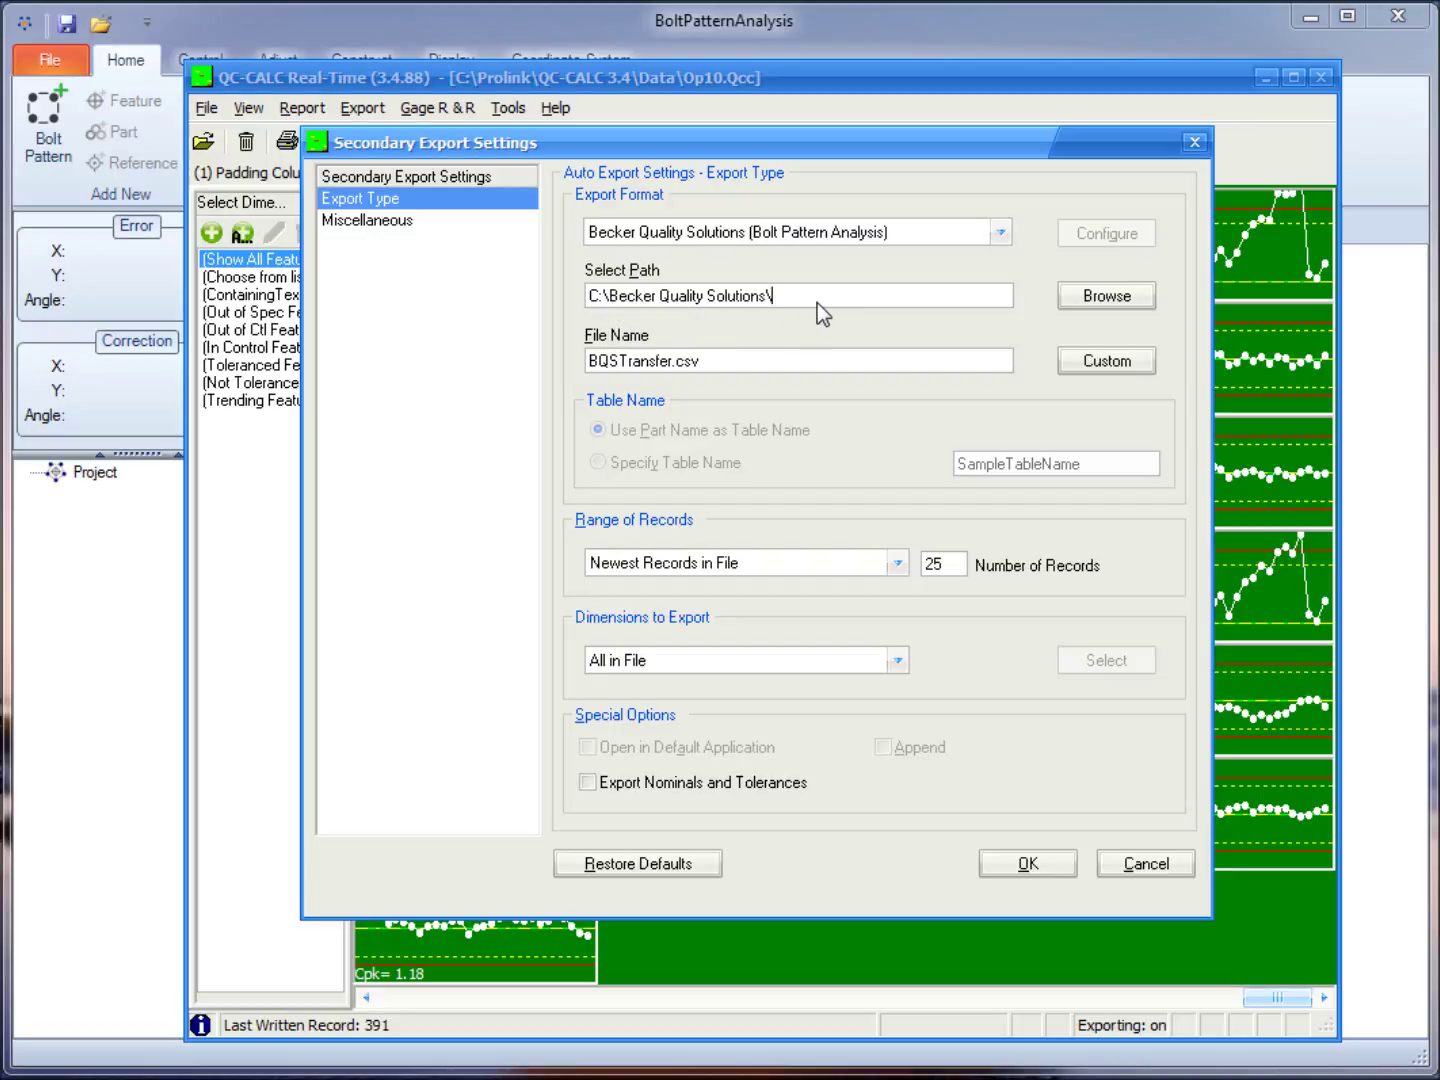
Replace BQSTransfer with Op10 so the secondary export file reads Op10.csv
left_click(776, 363)
left_click_drag(673, 363, 499, 368)
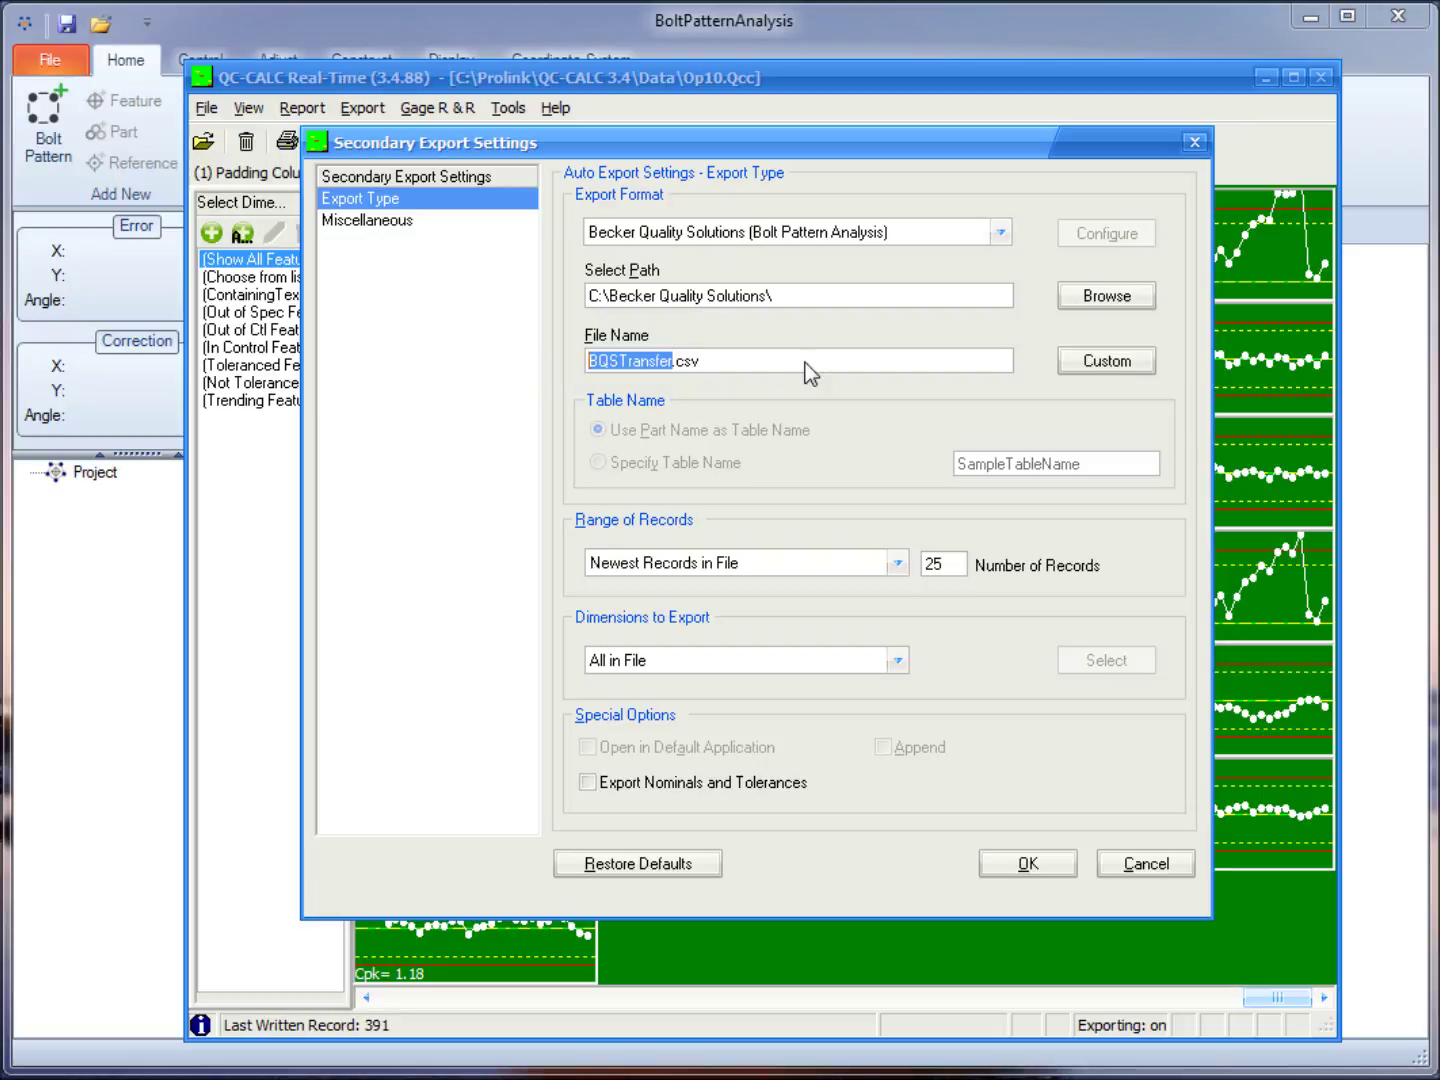
type("Op10")
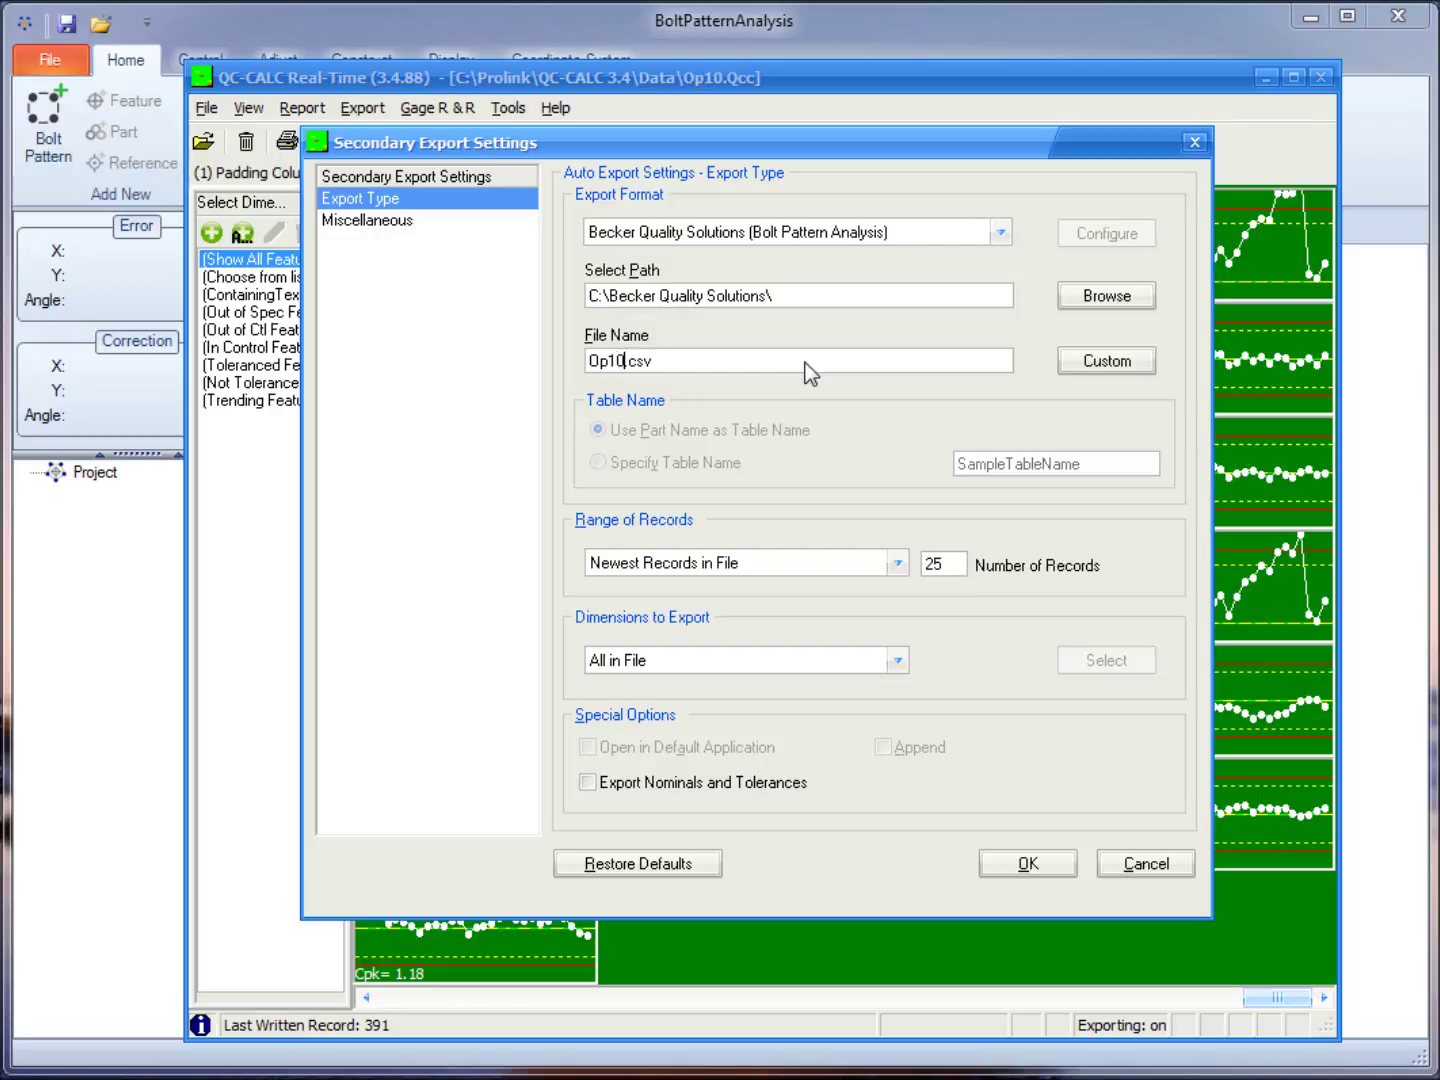
key("End")
left_click(898, 562)
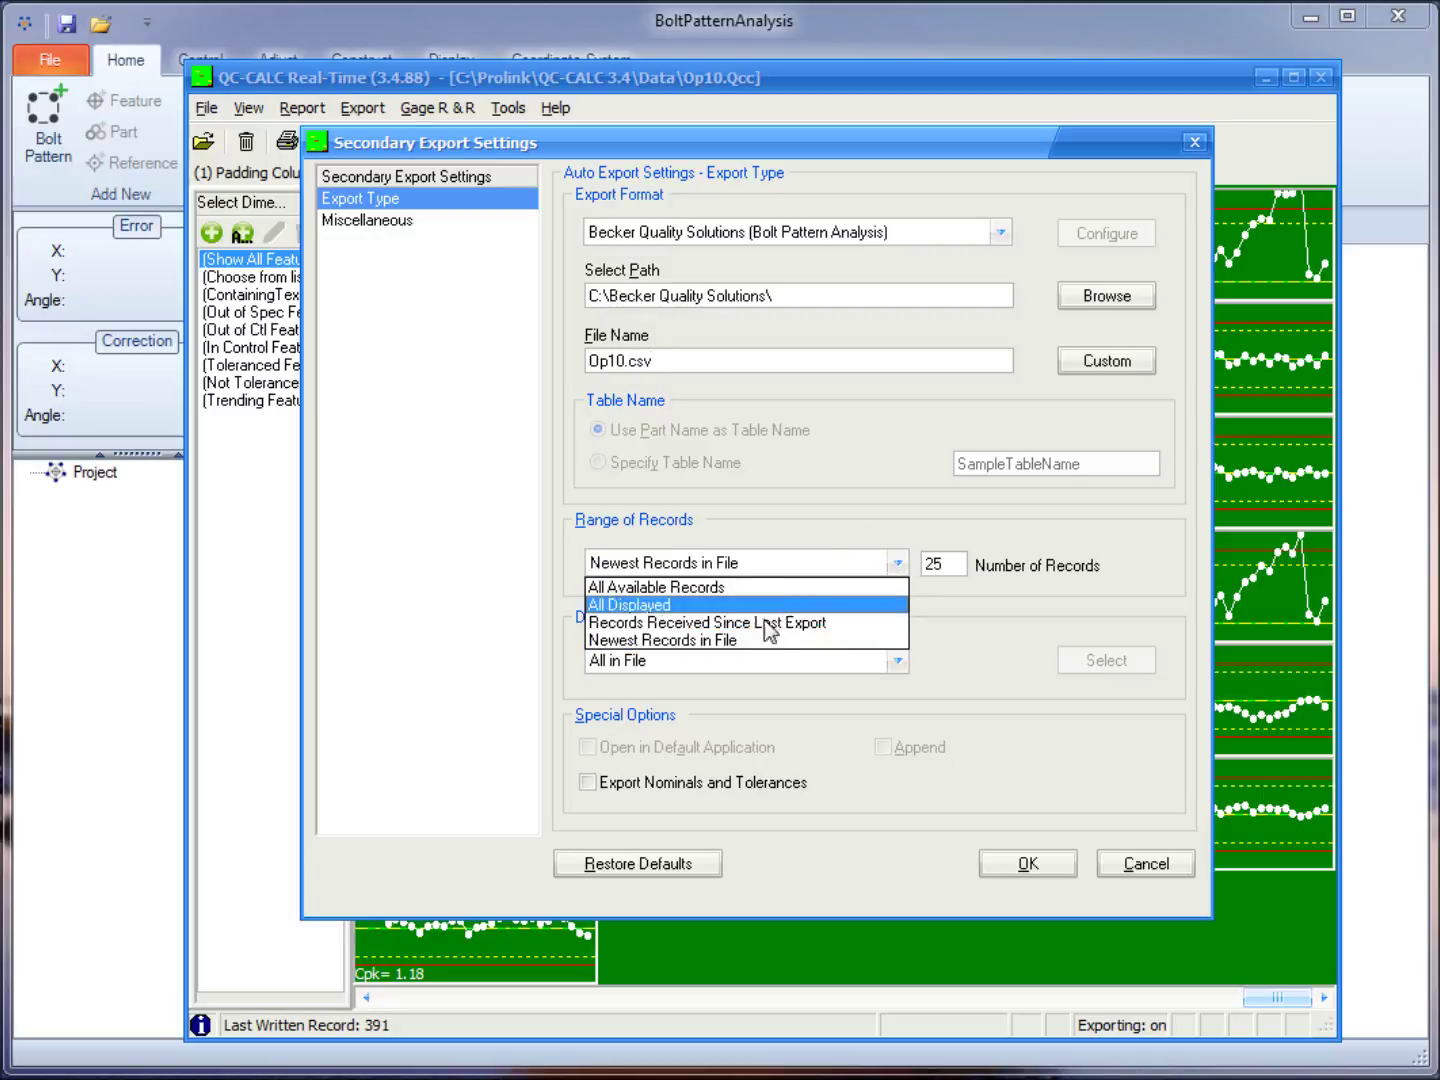
left_click(728, 640)
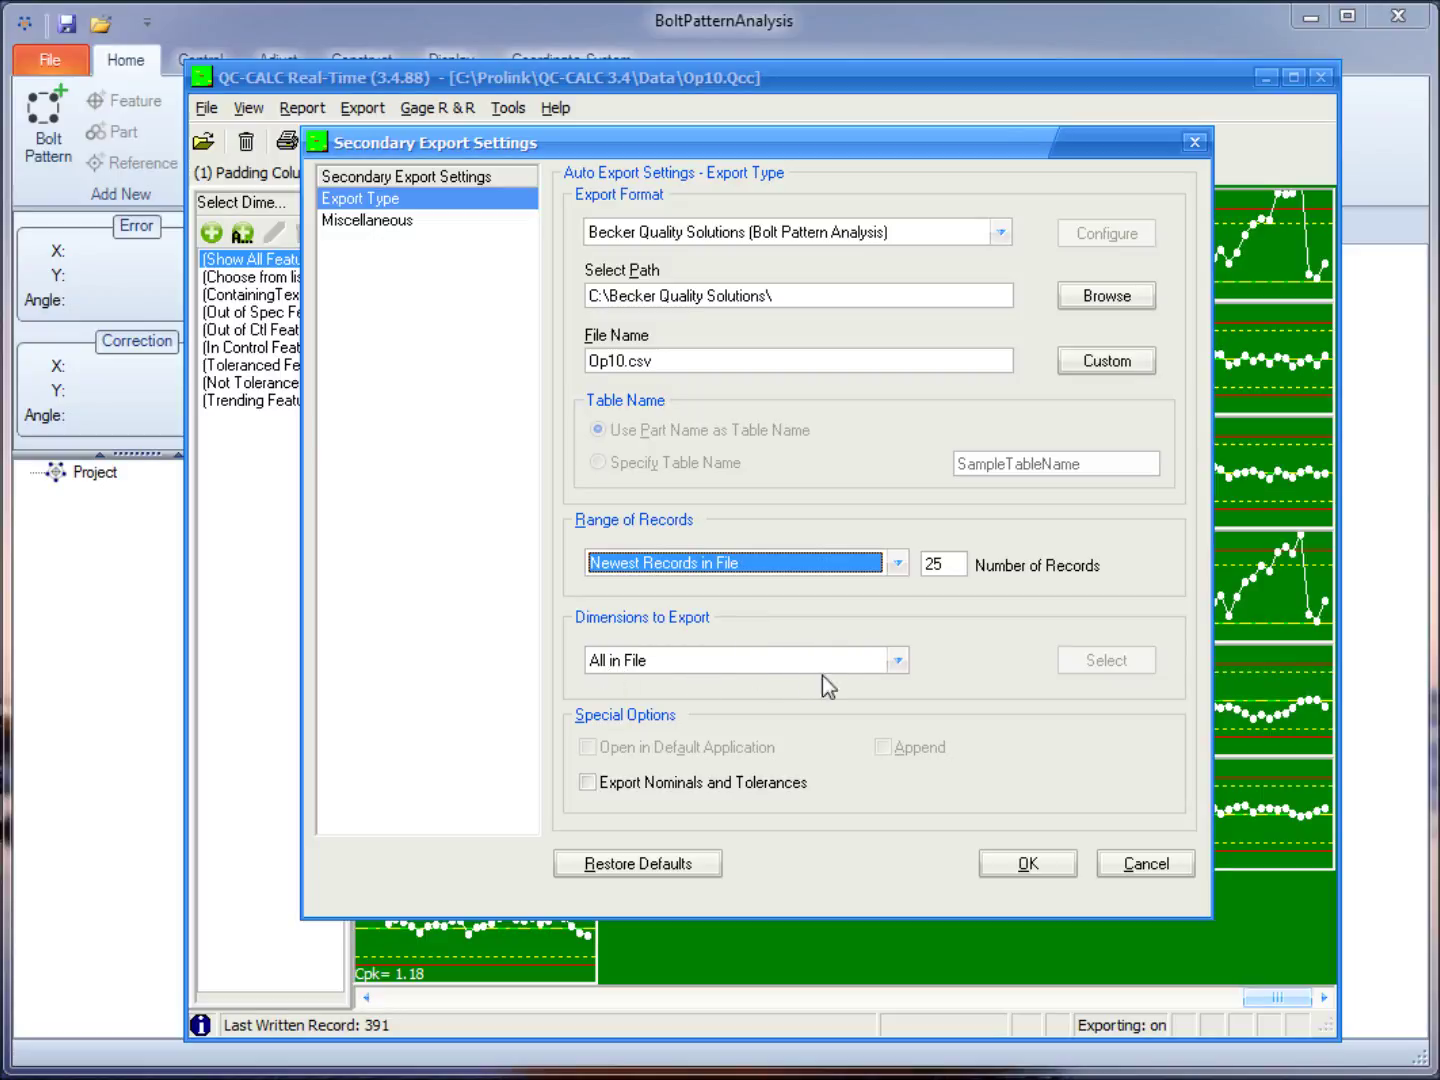
left_click(897, 666)
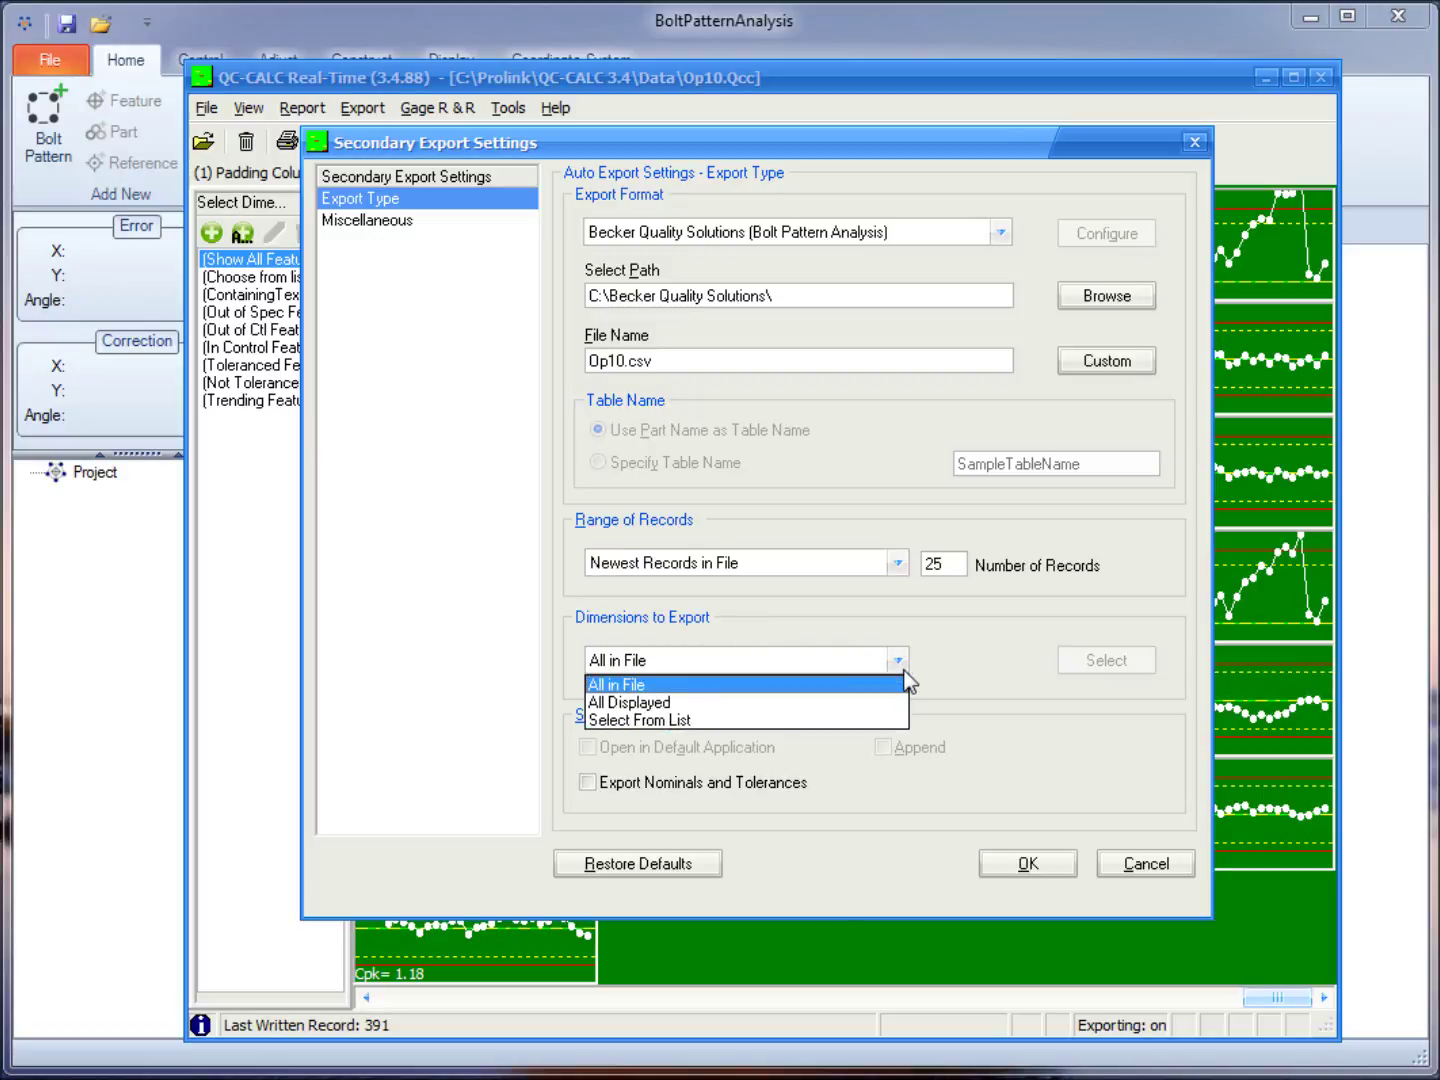
left_click(904, 678)
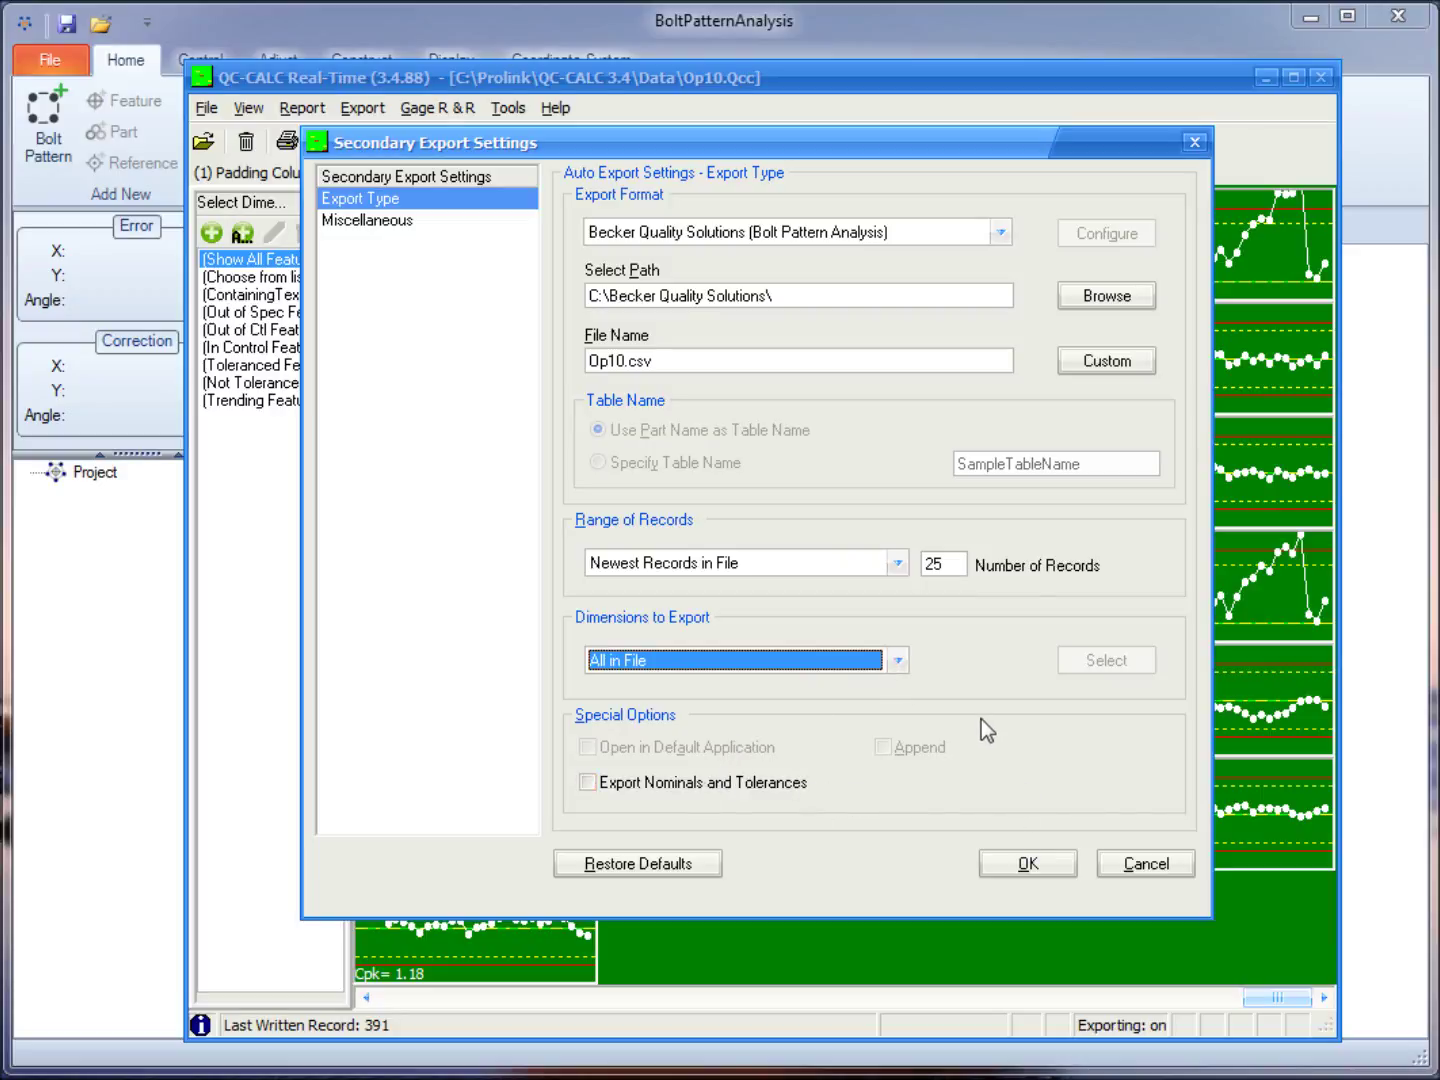
left_click(372, 222)
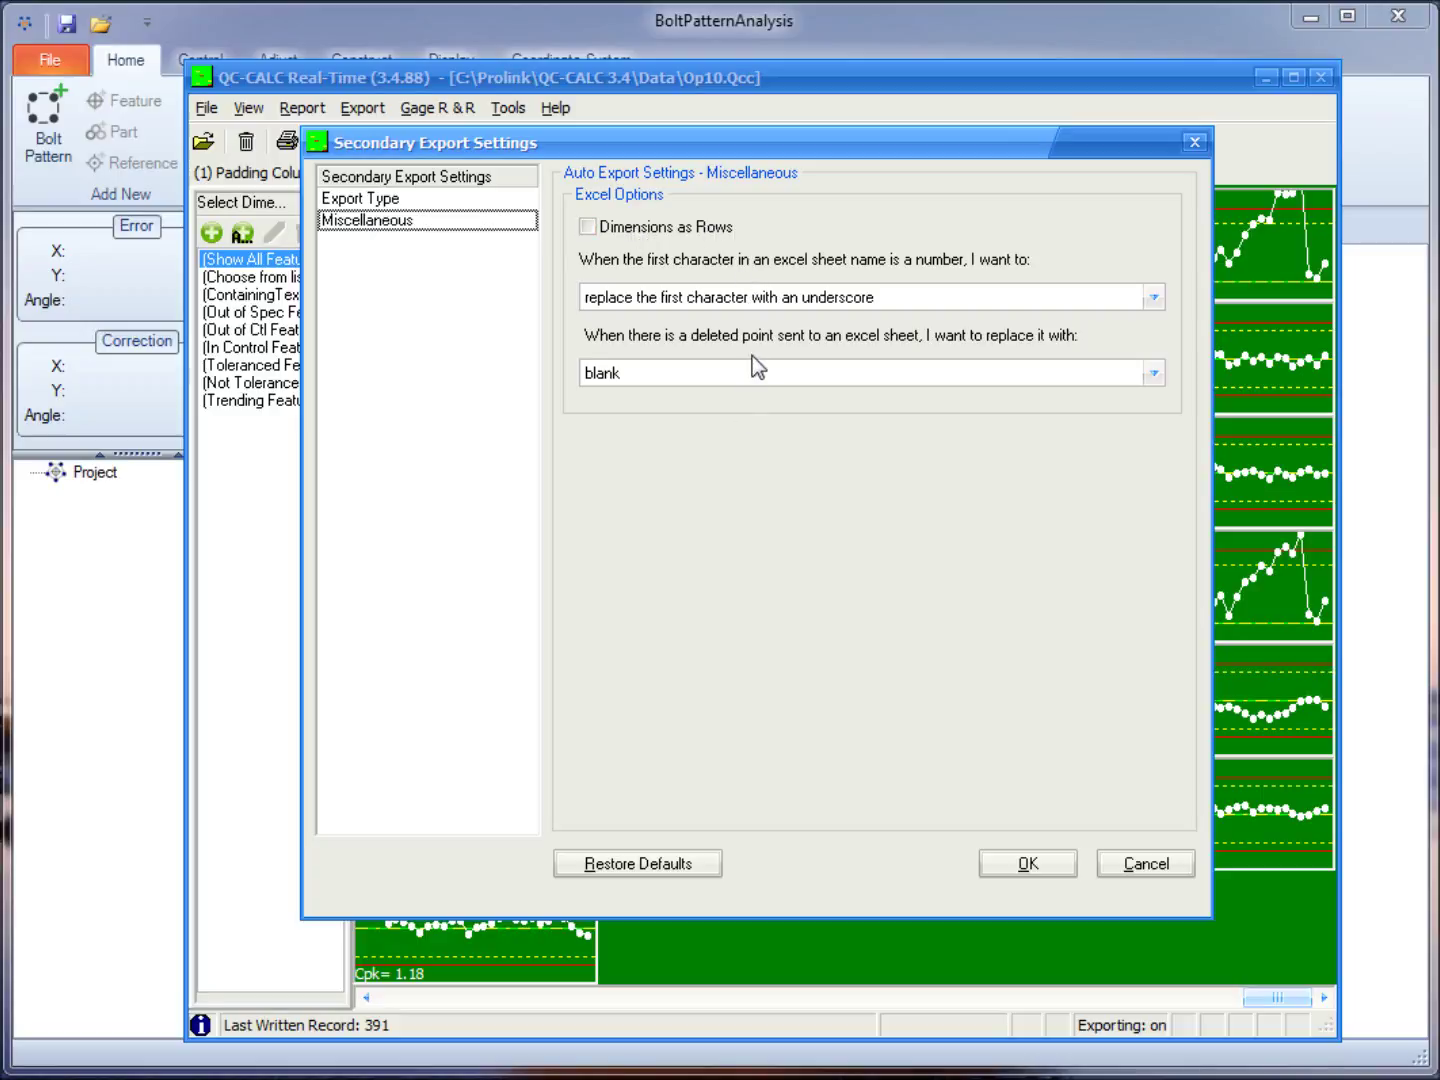
Confirm the secondary export settings with OK and bring up the Export menu again
left_click(1038, 866)
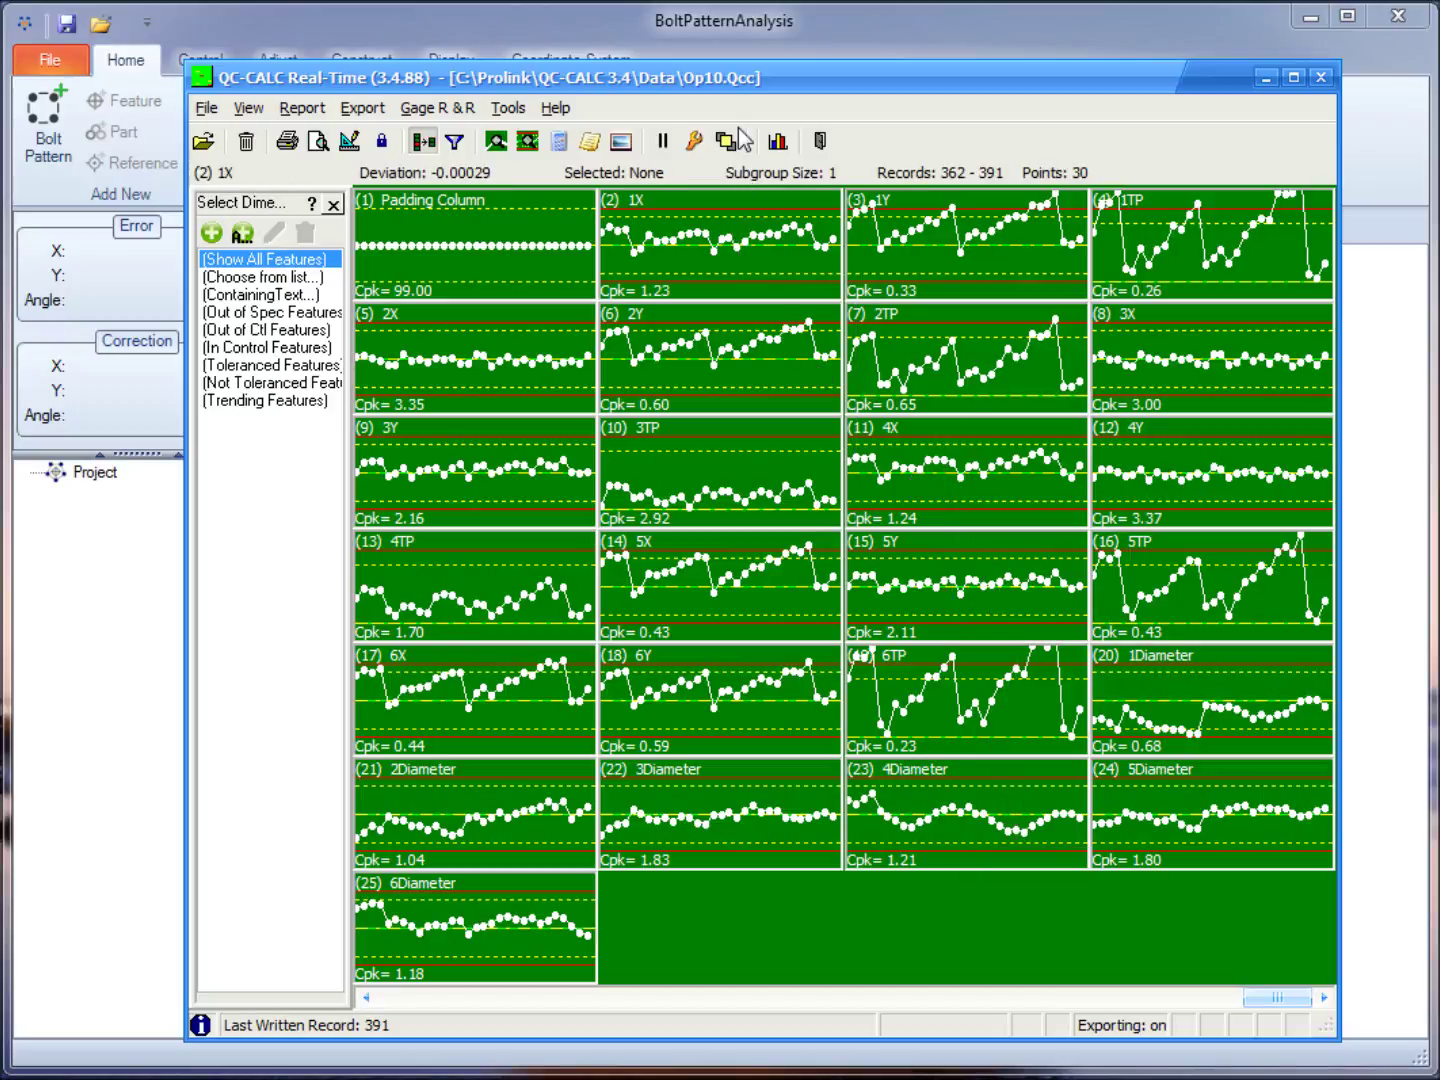
left_click(364, 108)
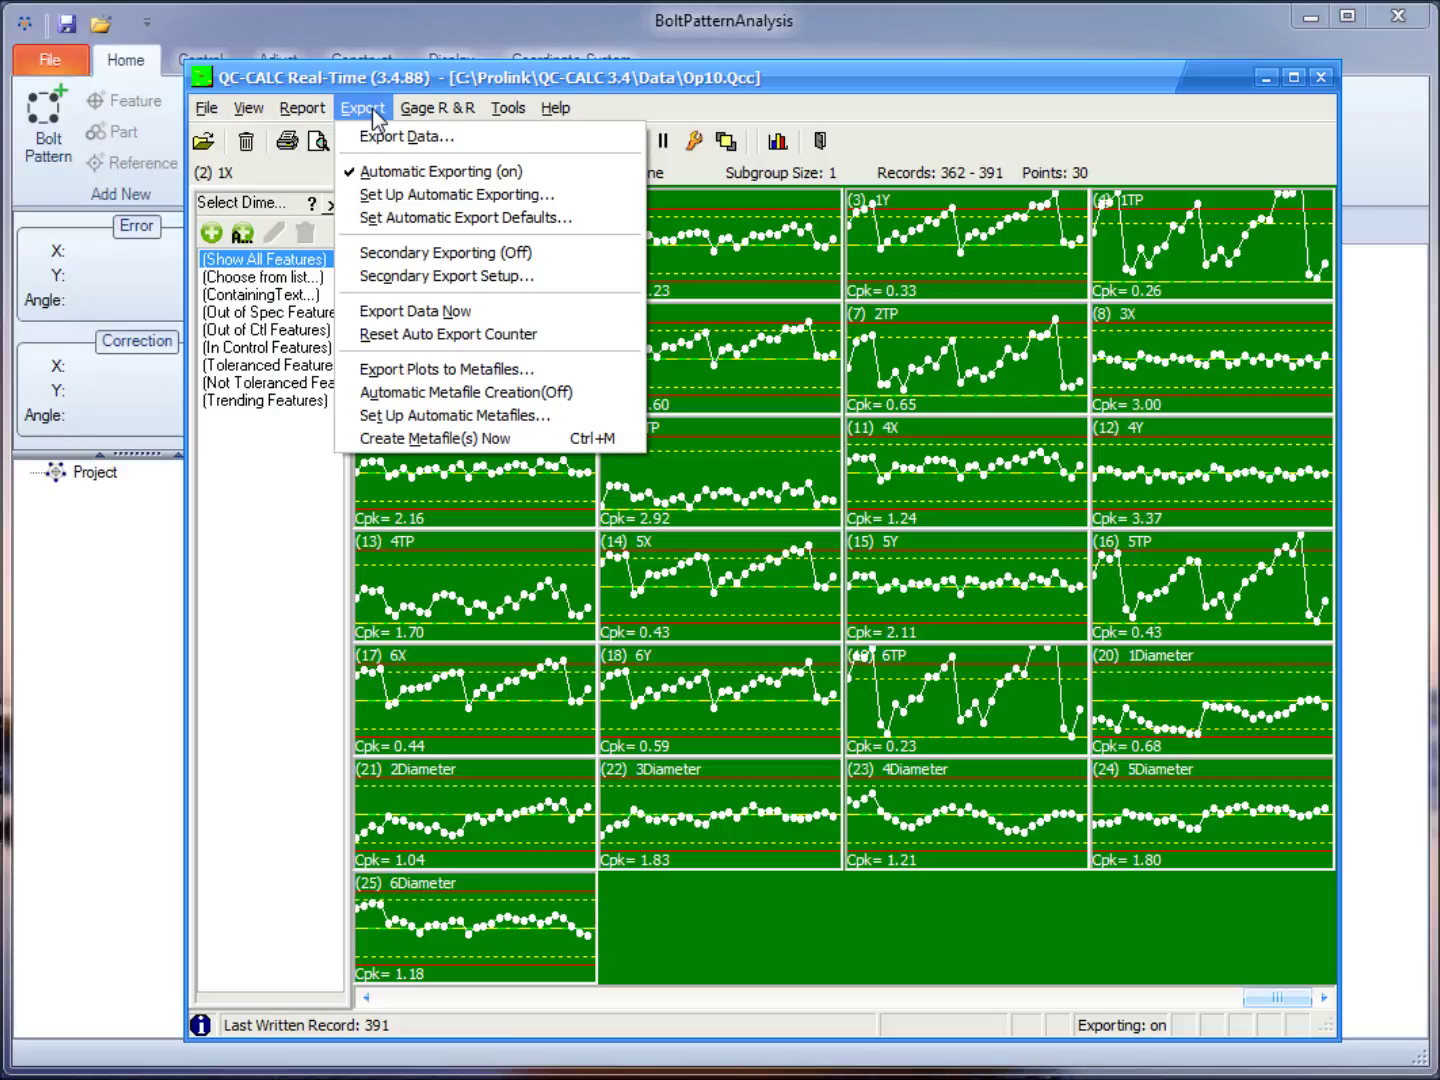
Turn secondary exporting on and verify it in the Export menu
left_click(465, 254)
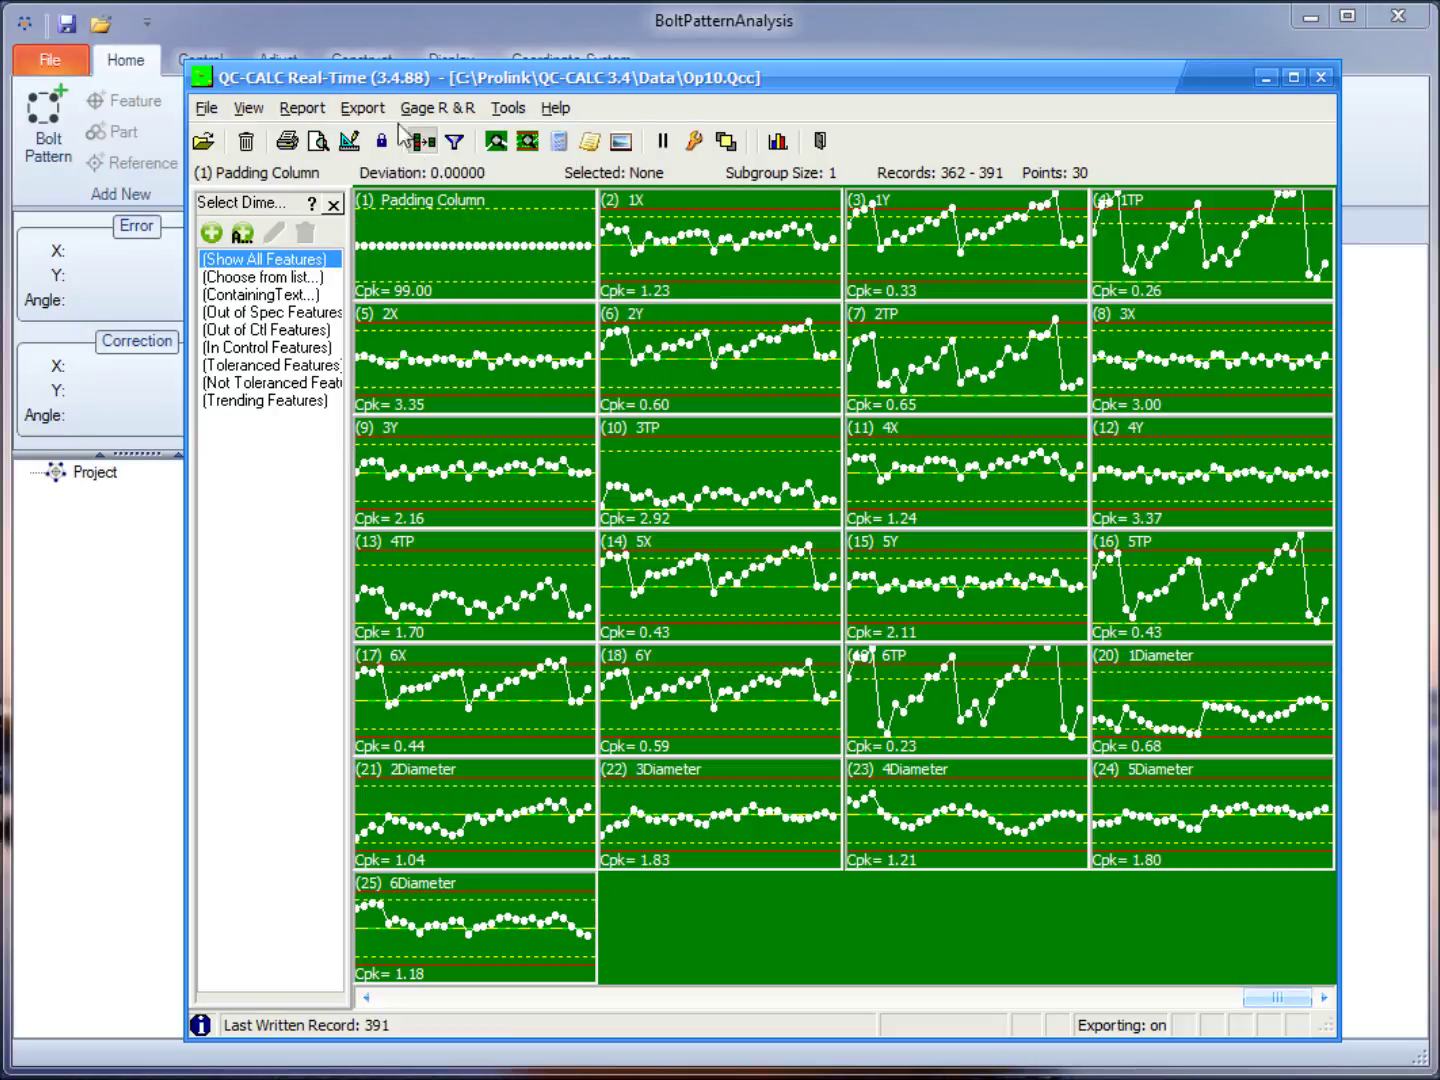
left_click(362, 108)
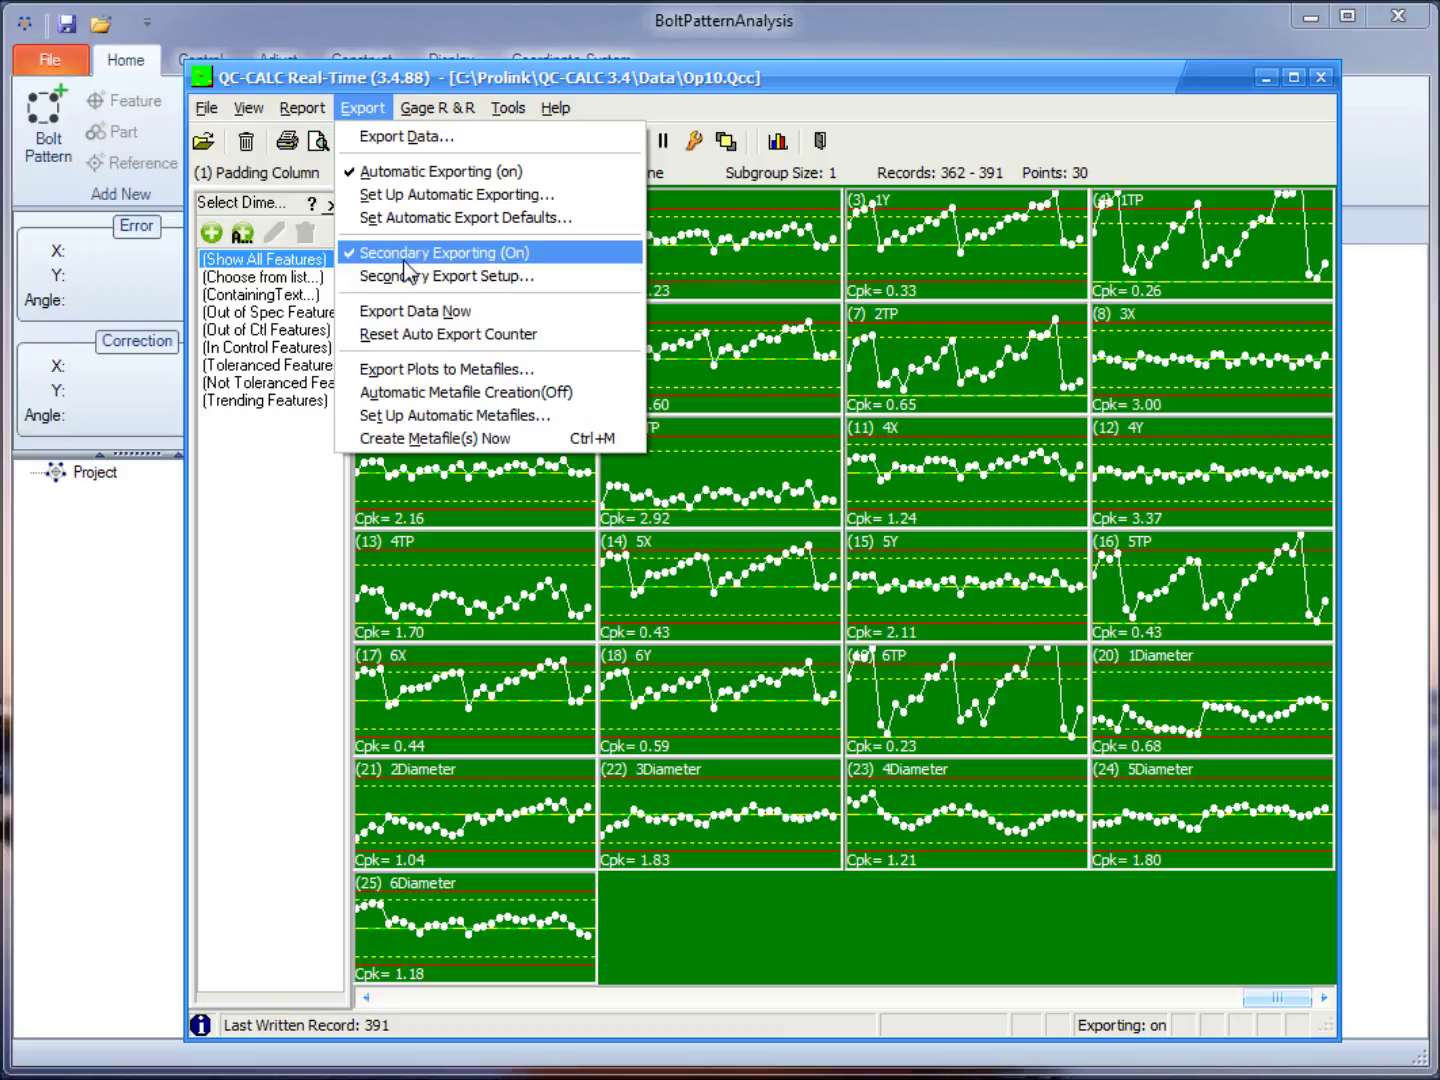
left_click(436, 76)
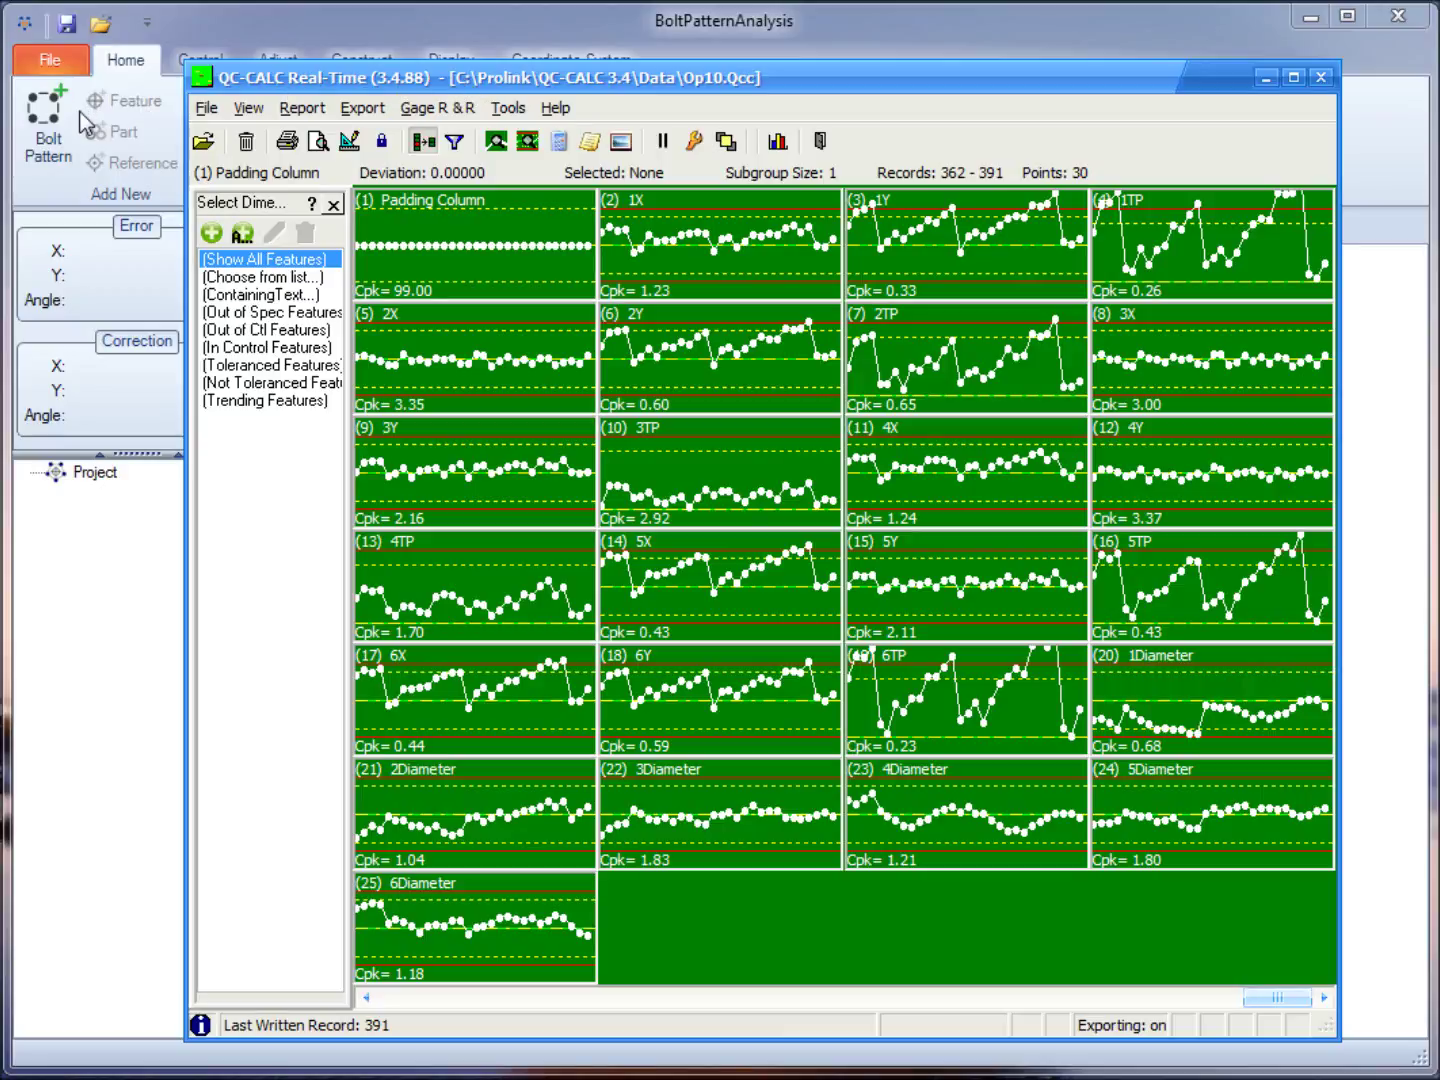
Select record 371 on the 6Diameter chart and run Export Data Now
left_click(427, 925)
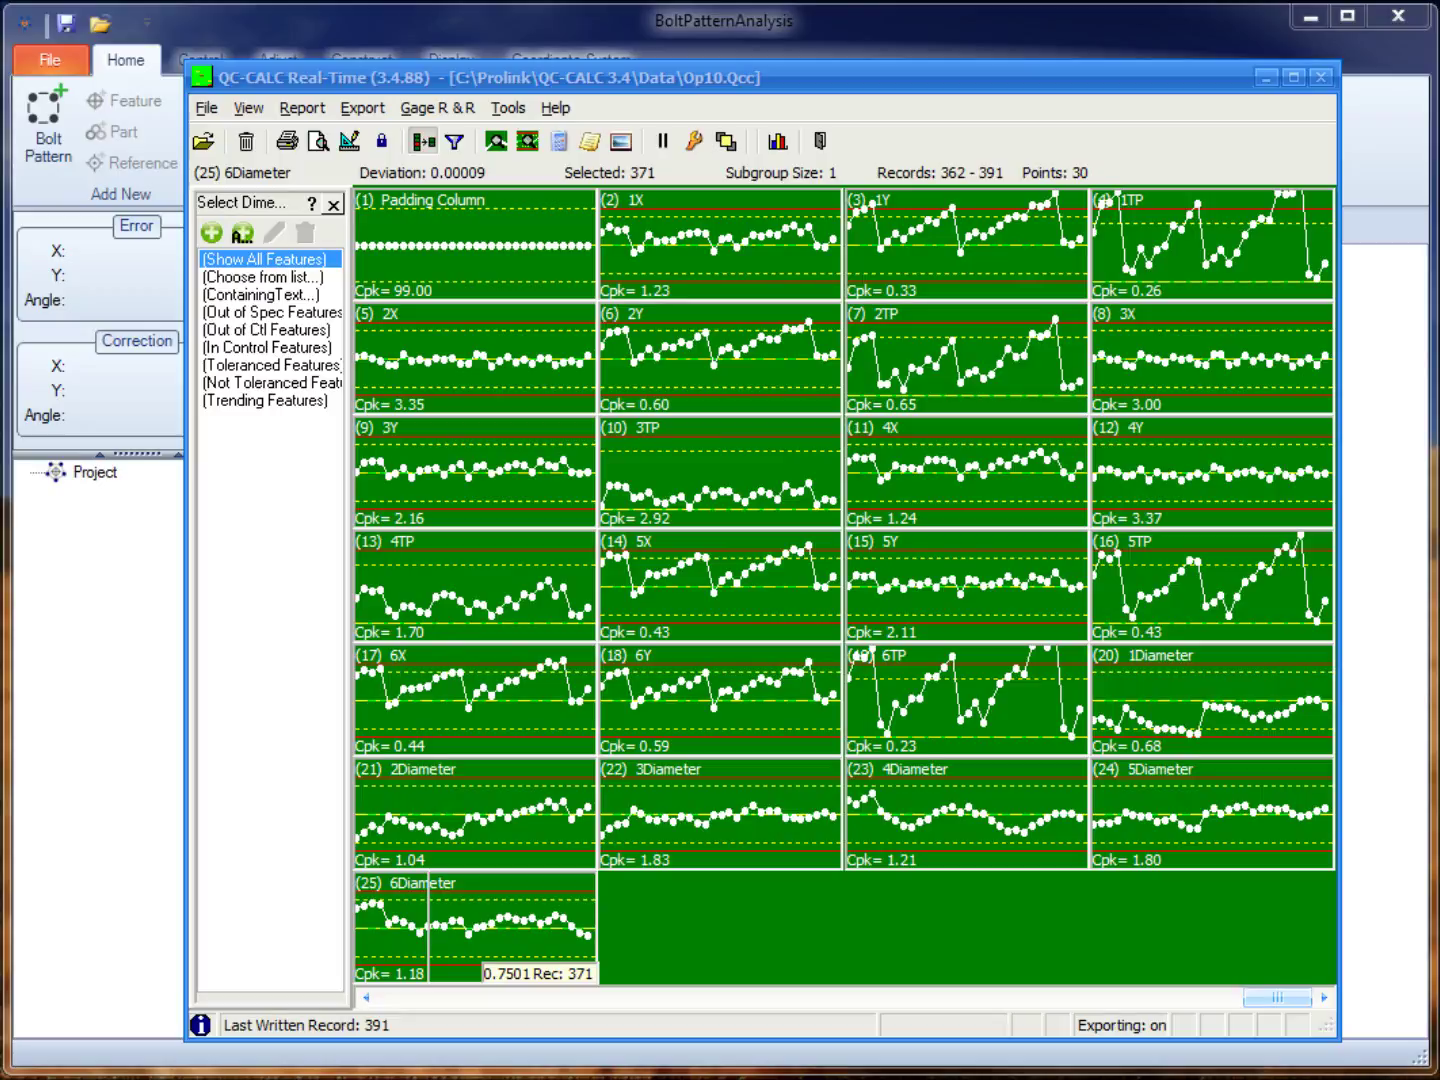
left_click(372, 107)
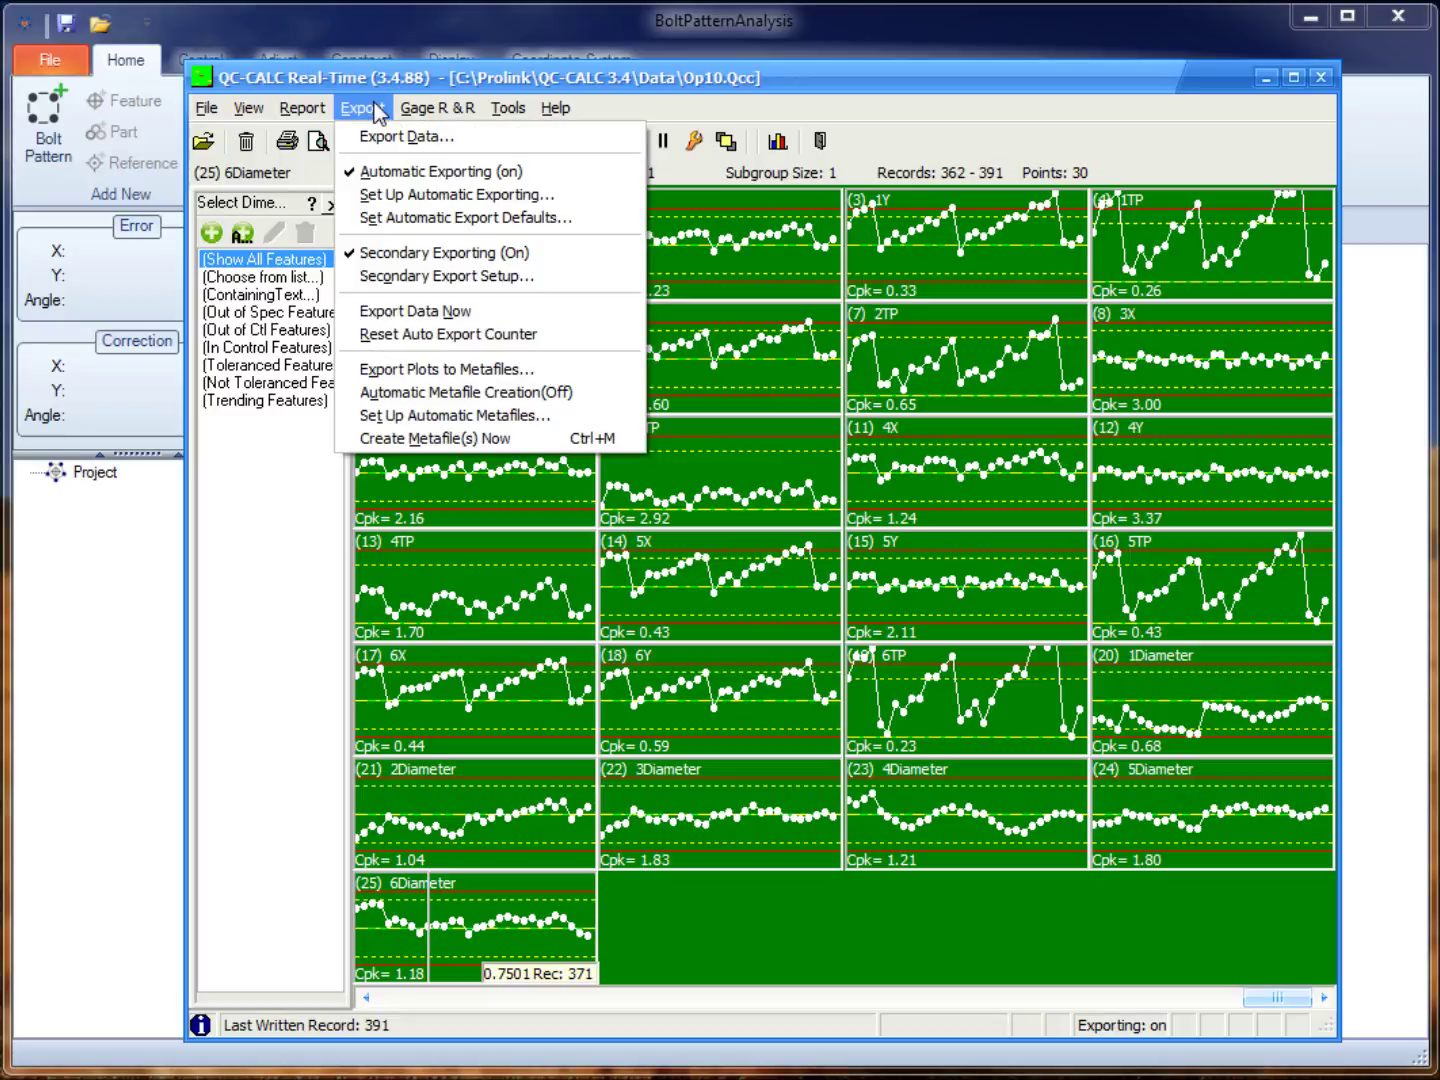
left_click(519, 313)
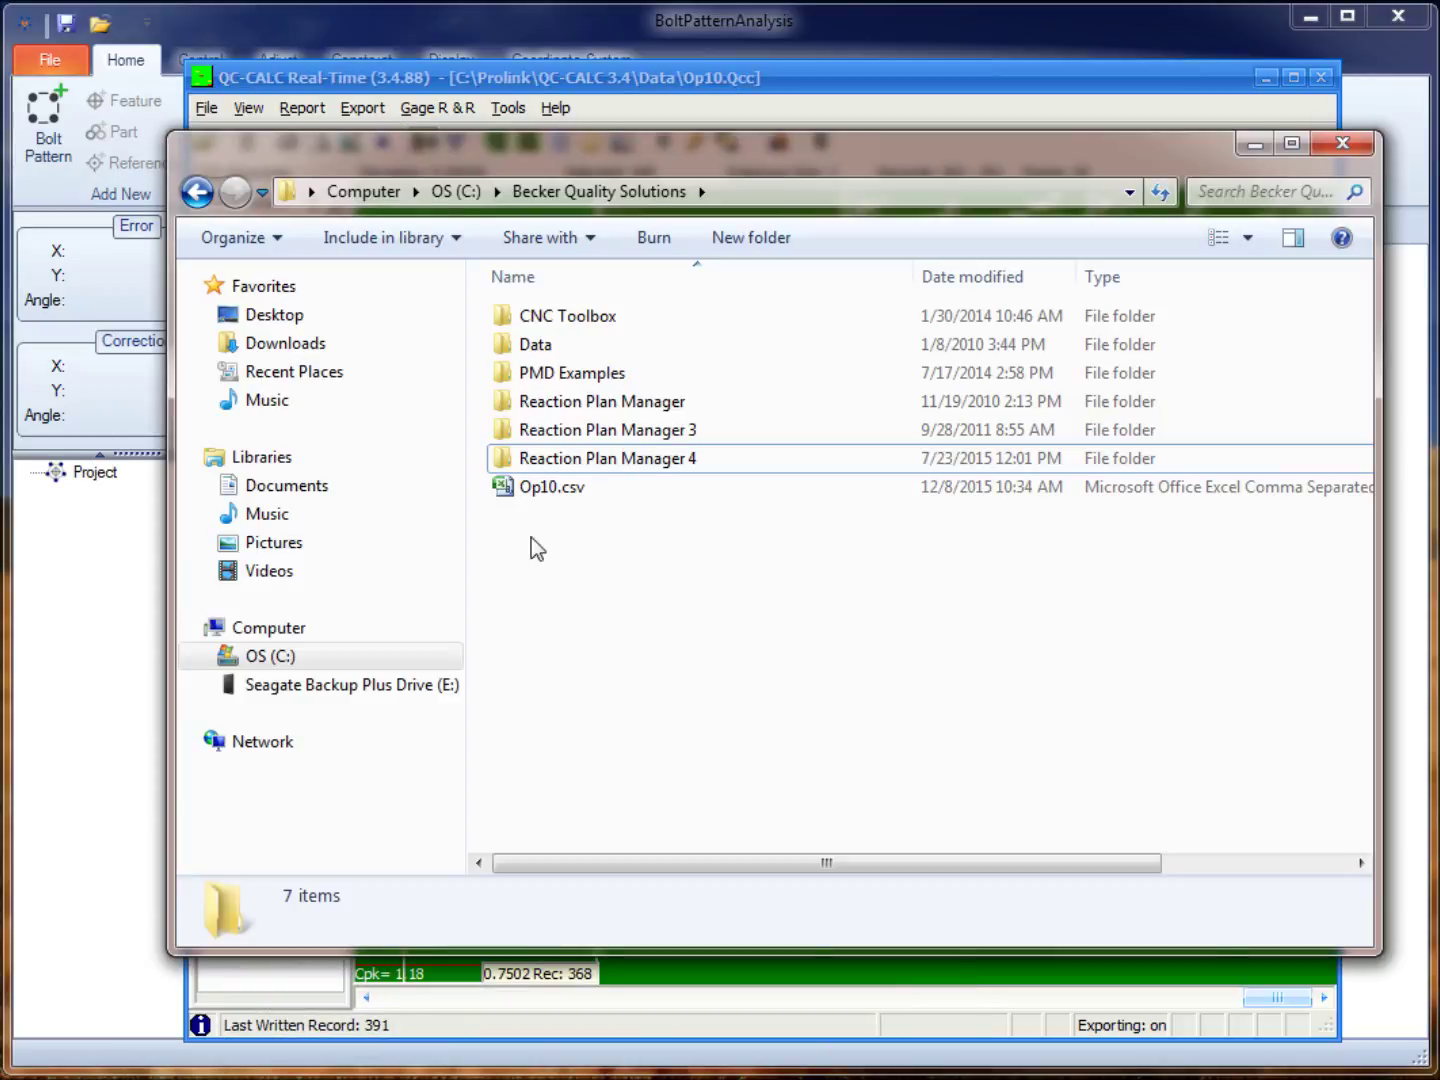
Check Op10.csv in C:\Becker Quality Solutions, then close the Explorer window
mouse_move(566, 505)
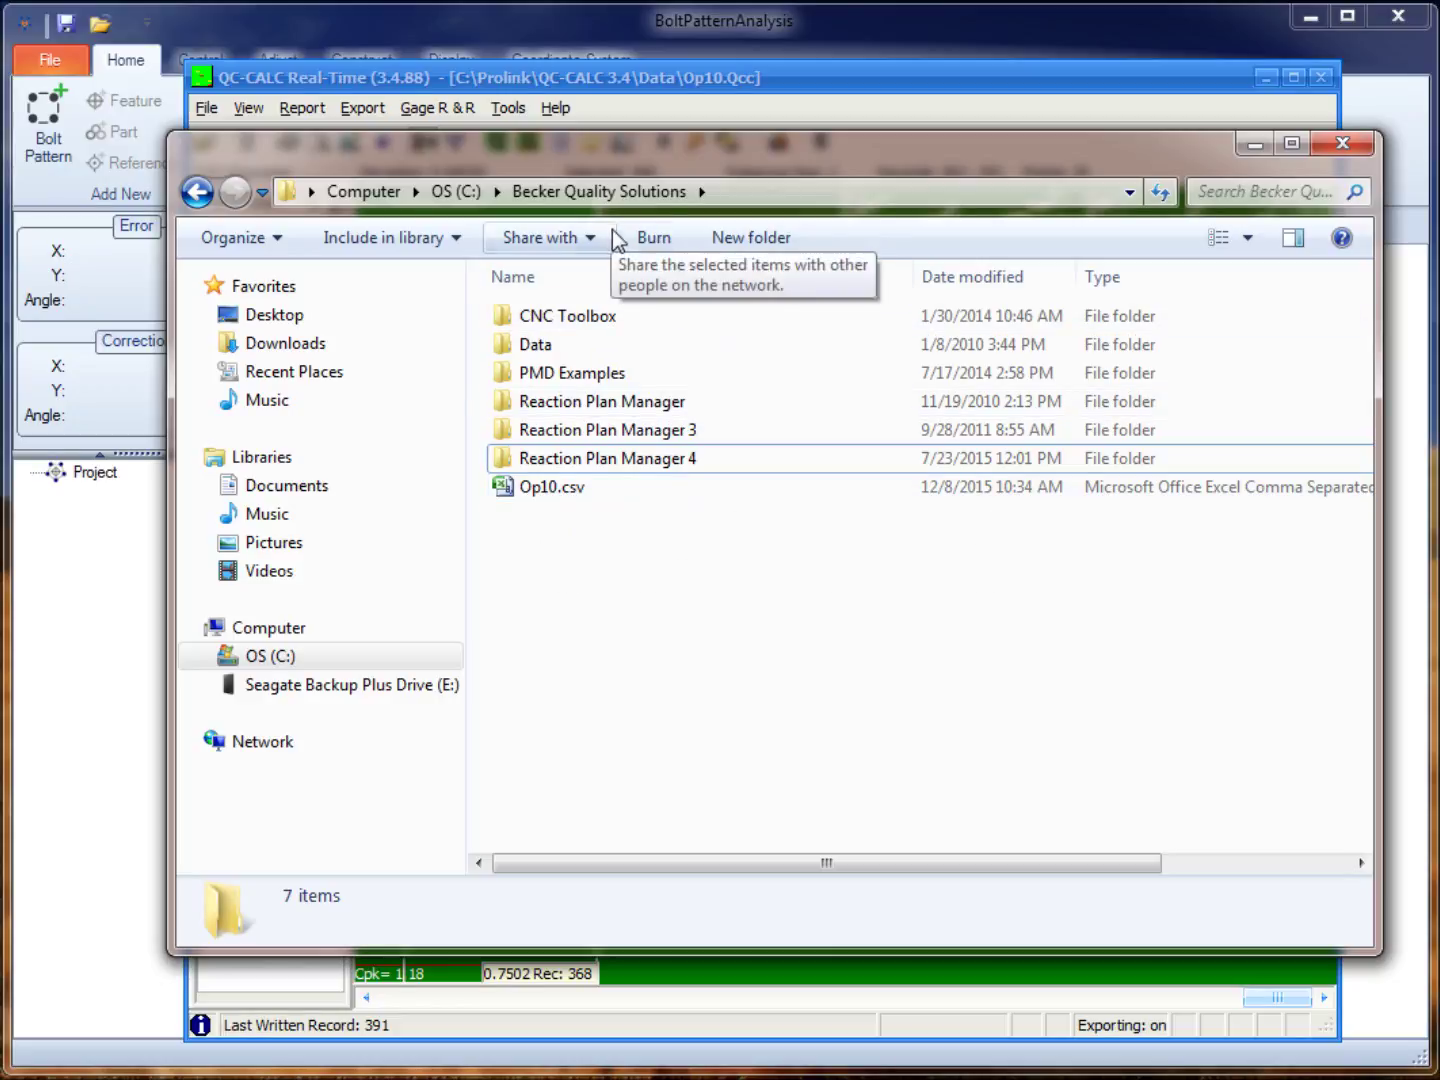
left_click(1343, 143)
mouse_move(1117, 250)
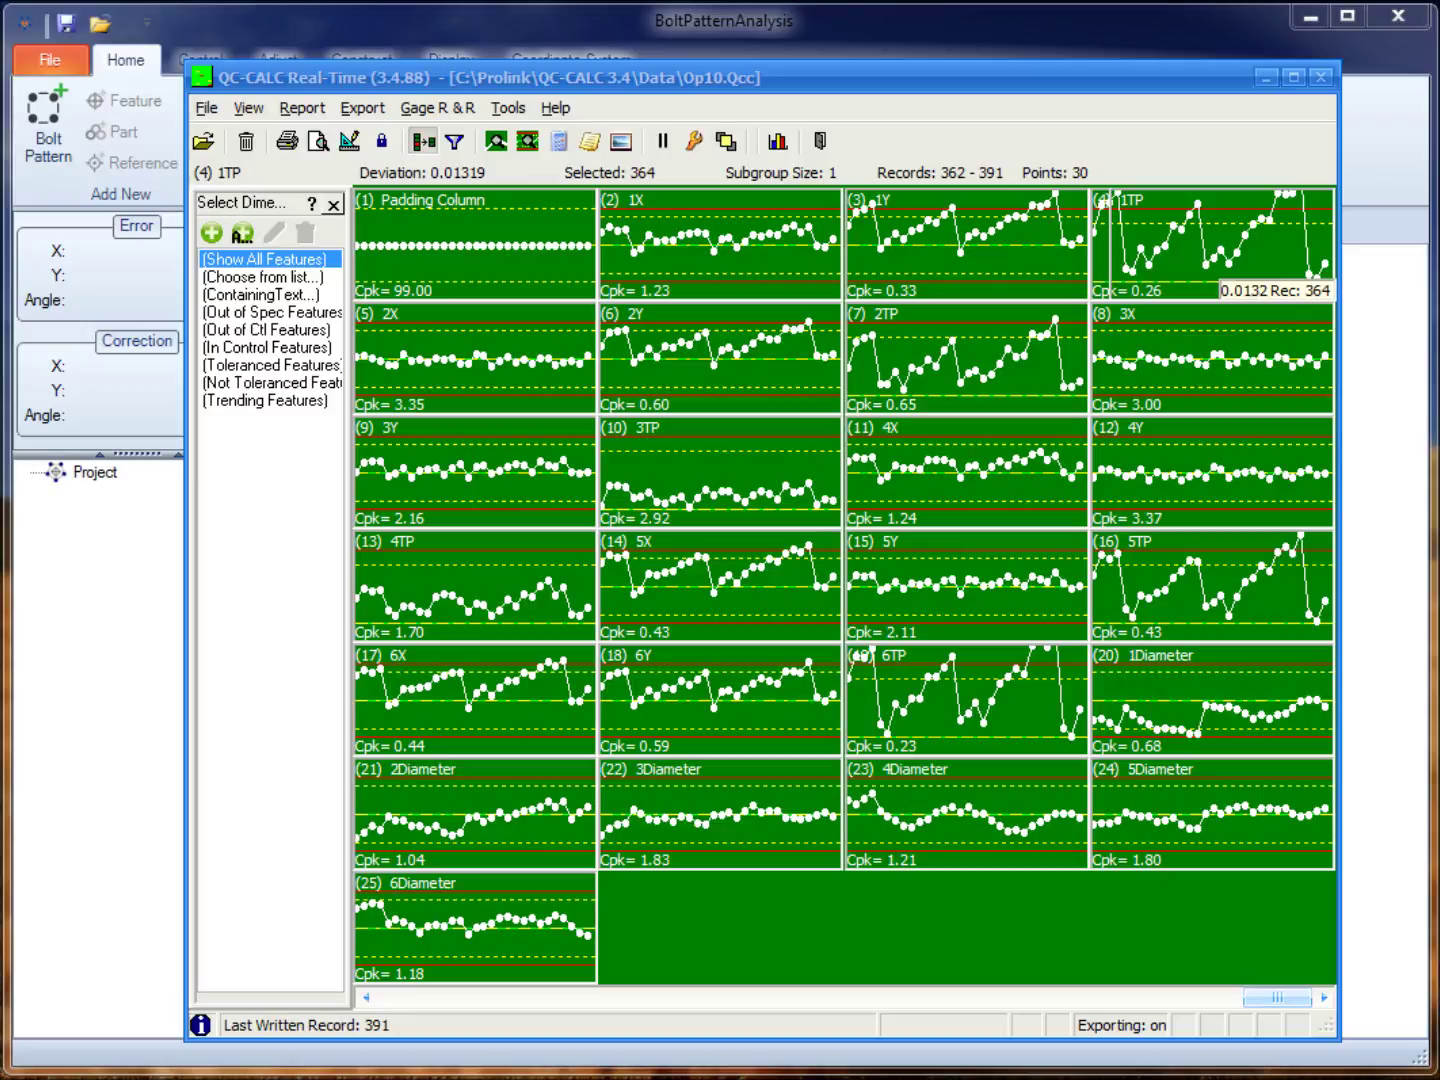
left_click(372, 108)
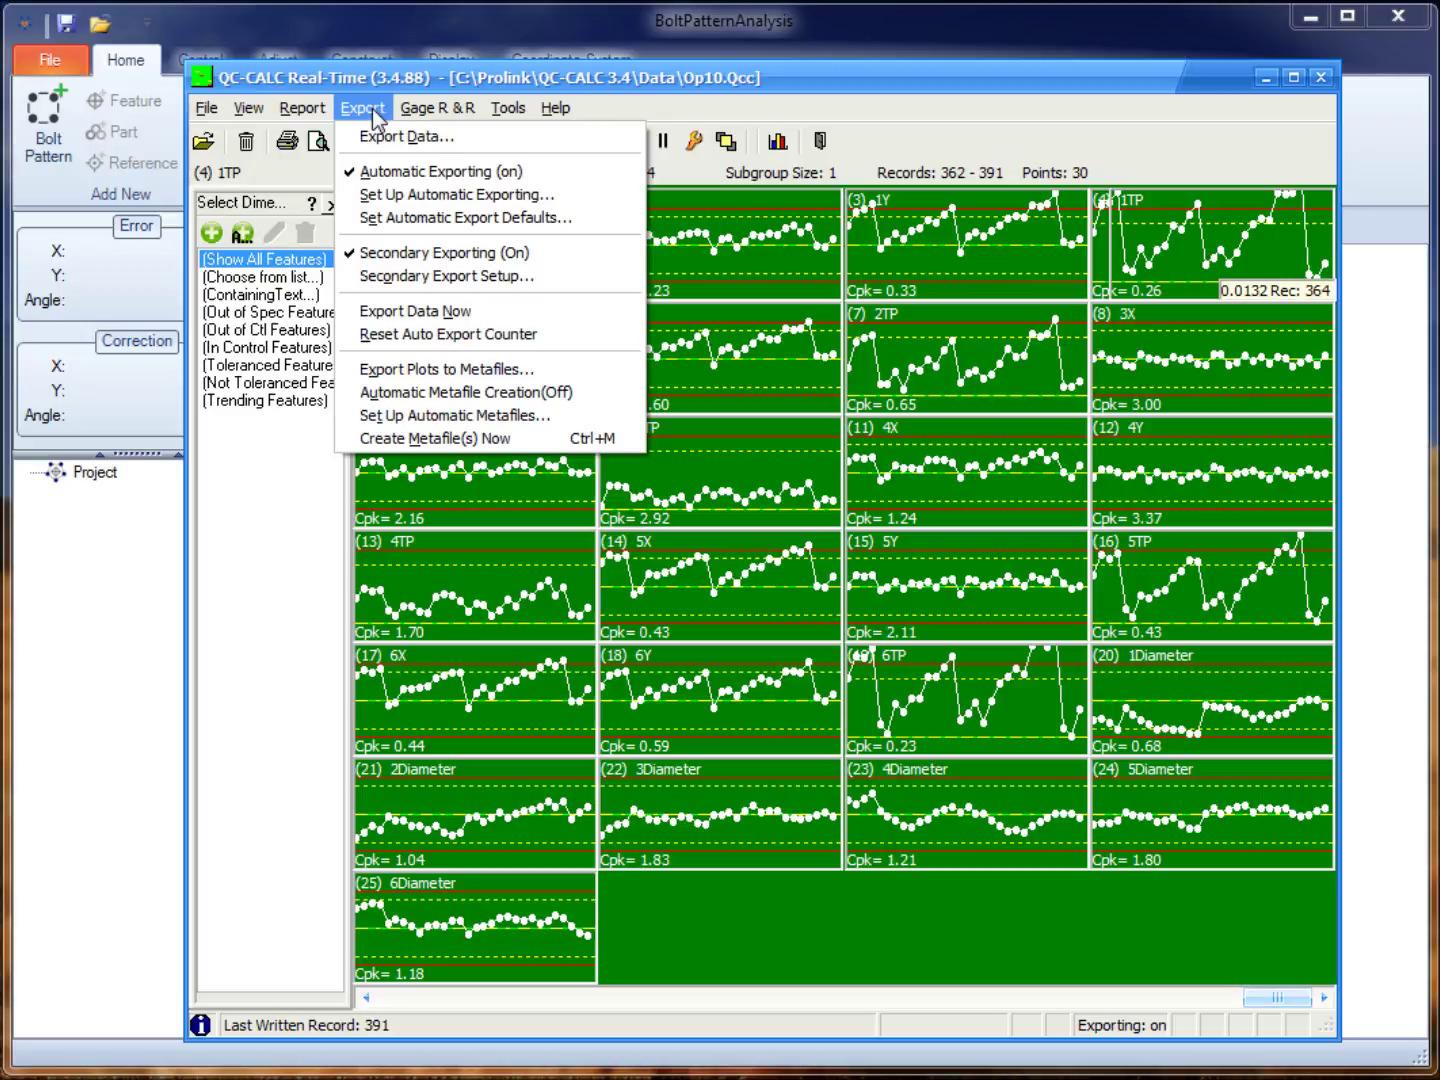
left_click(447, 196)
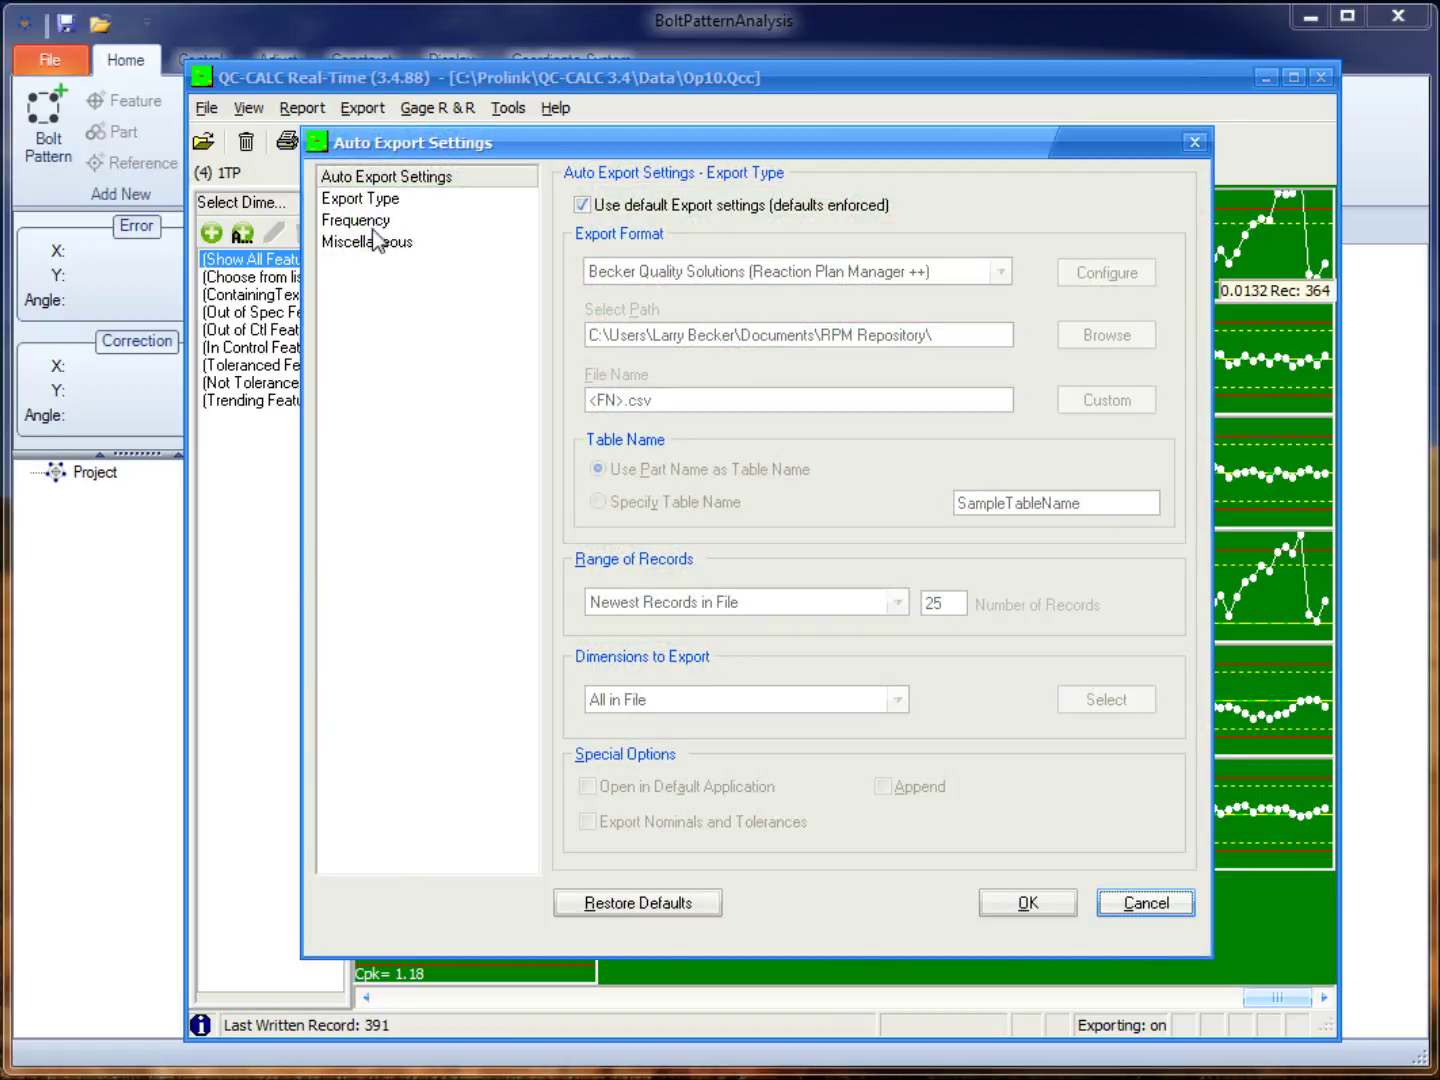
left_click(370, 229)
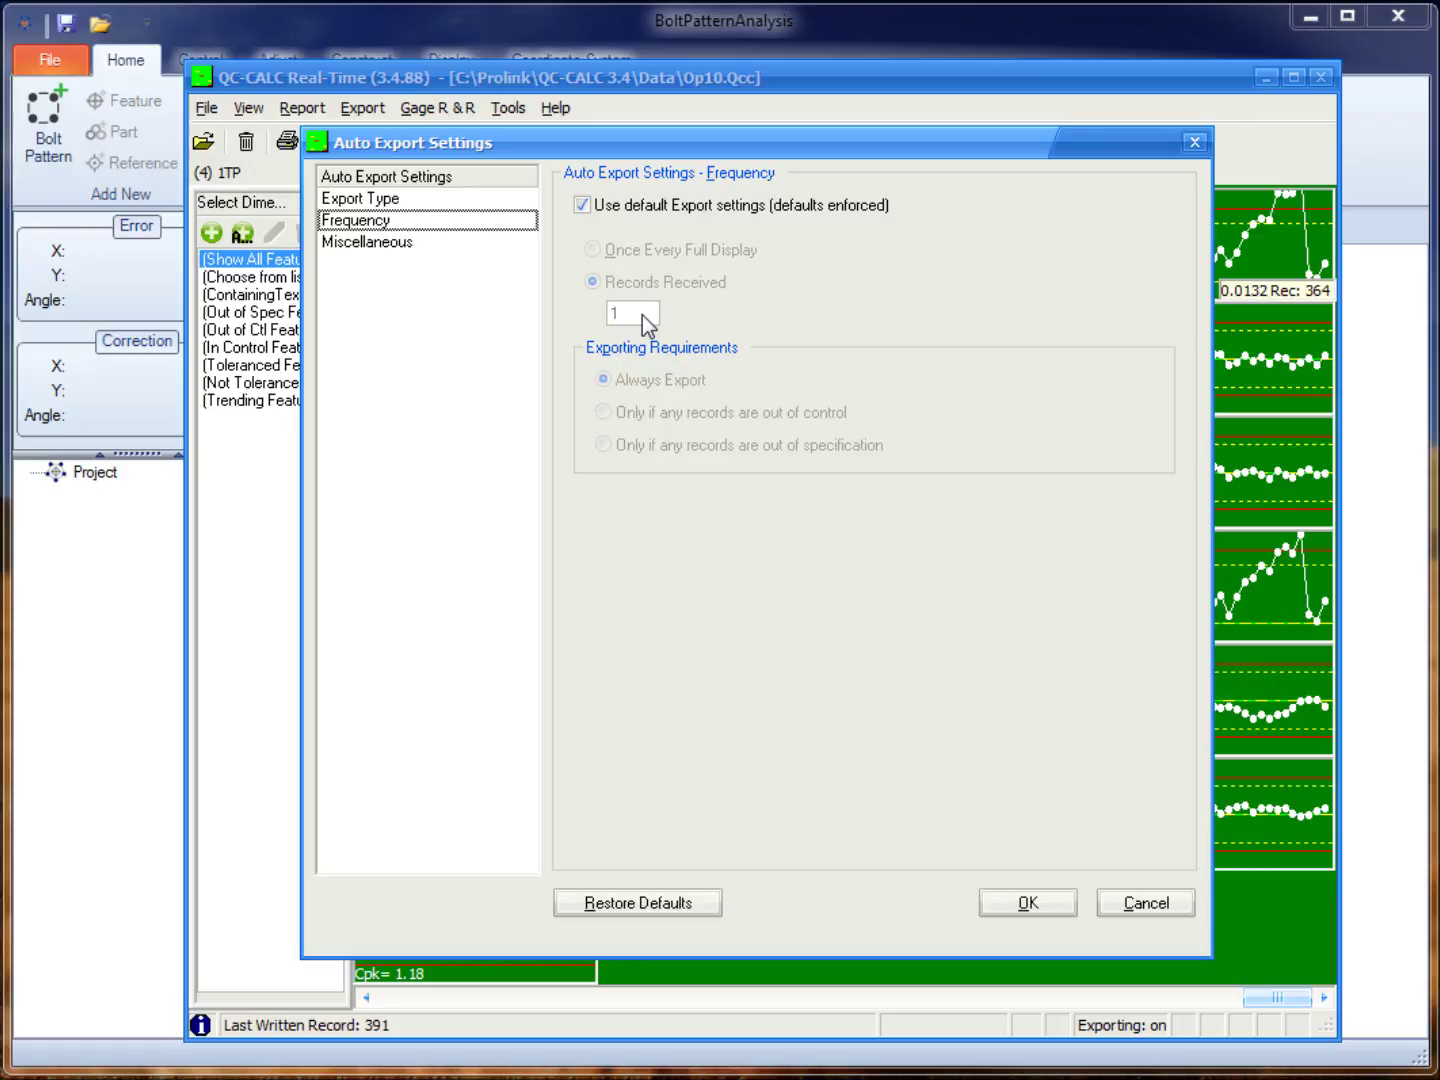
left_click(1147, 903)
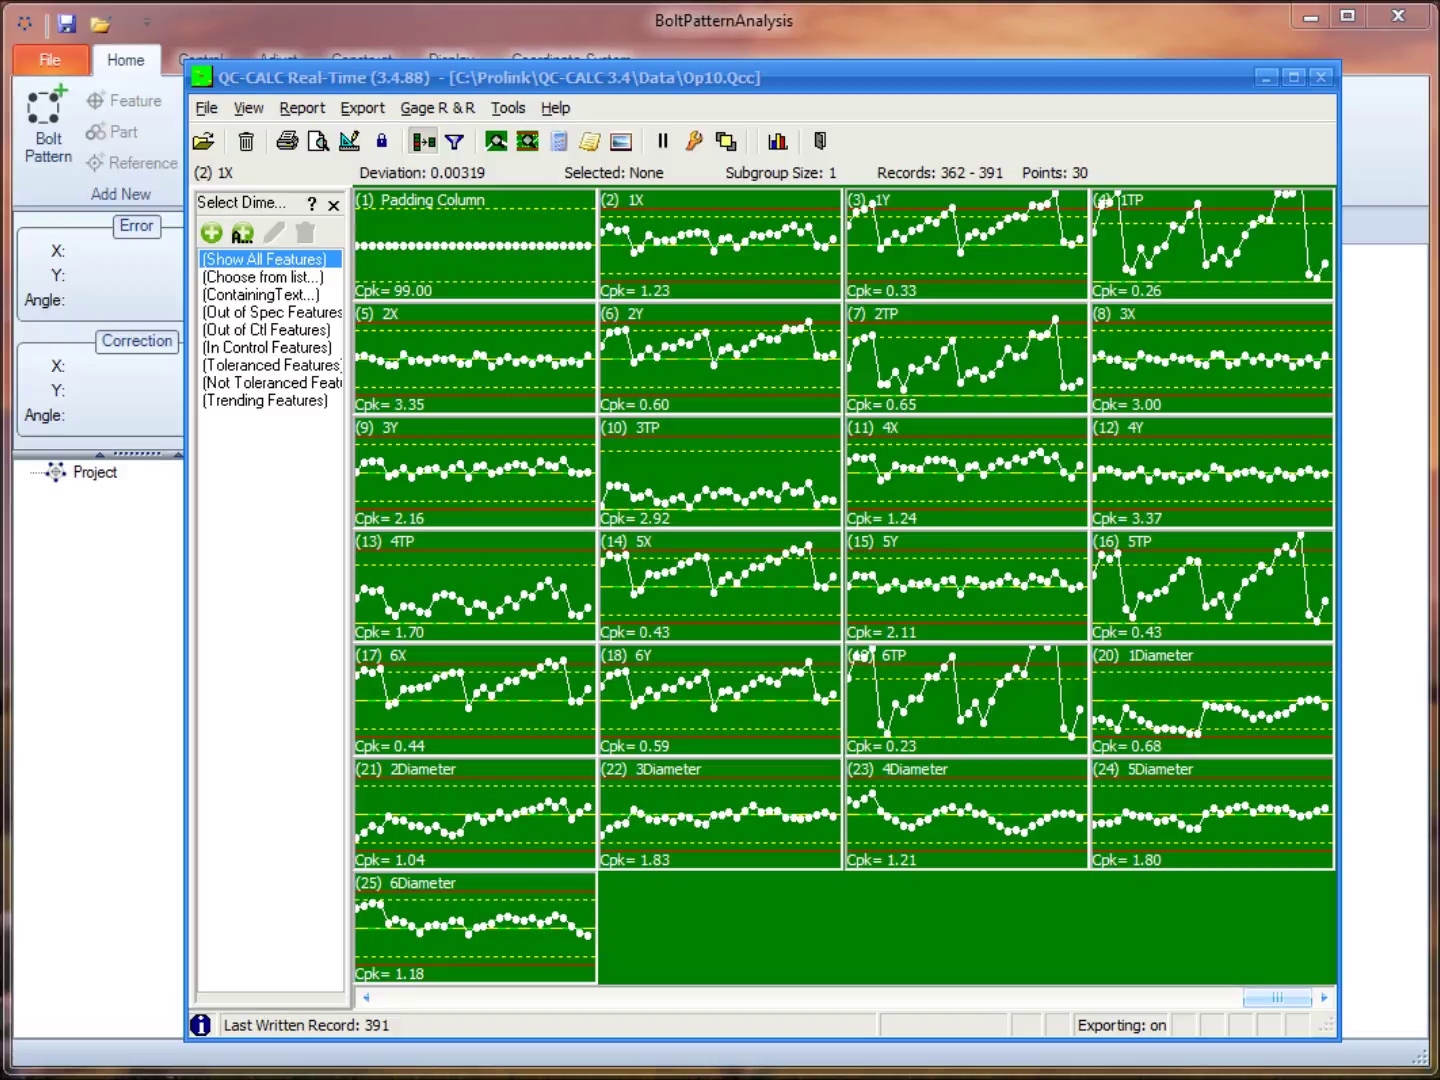
left_click(379, 117)
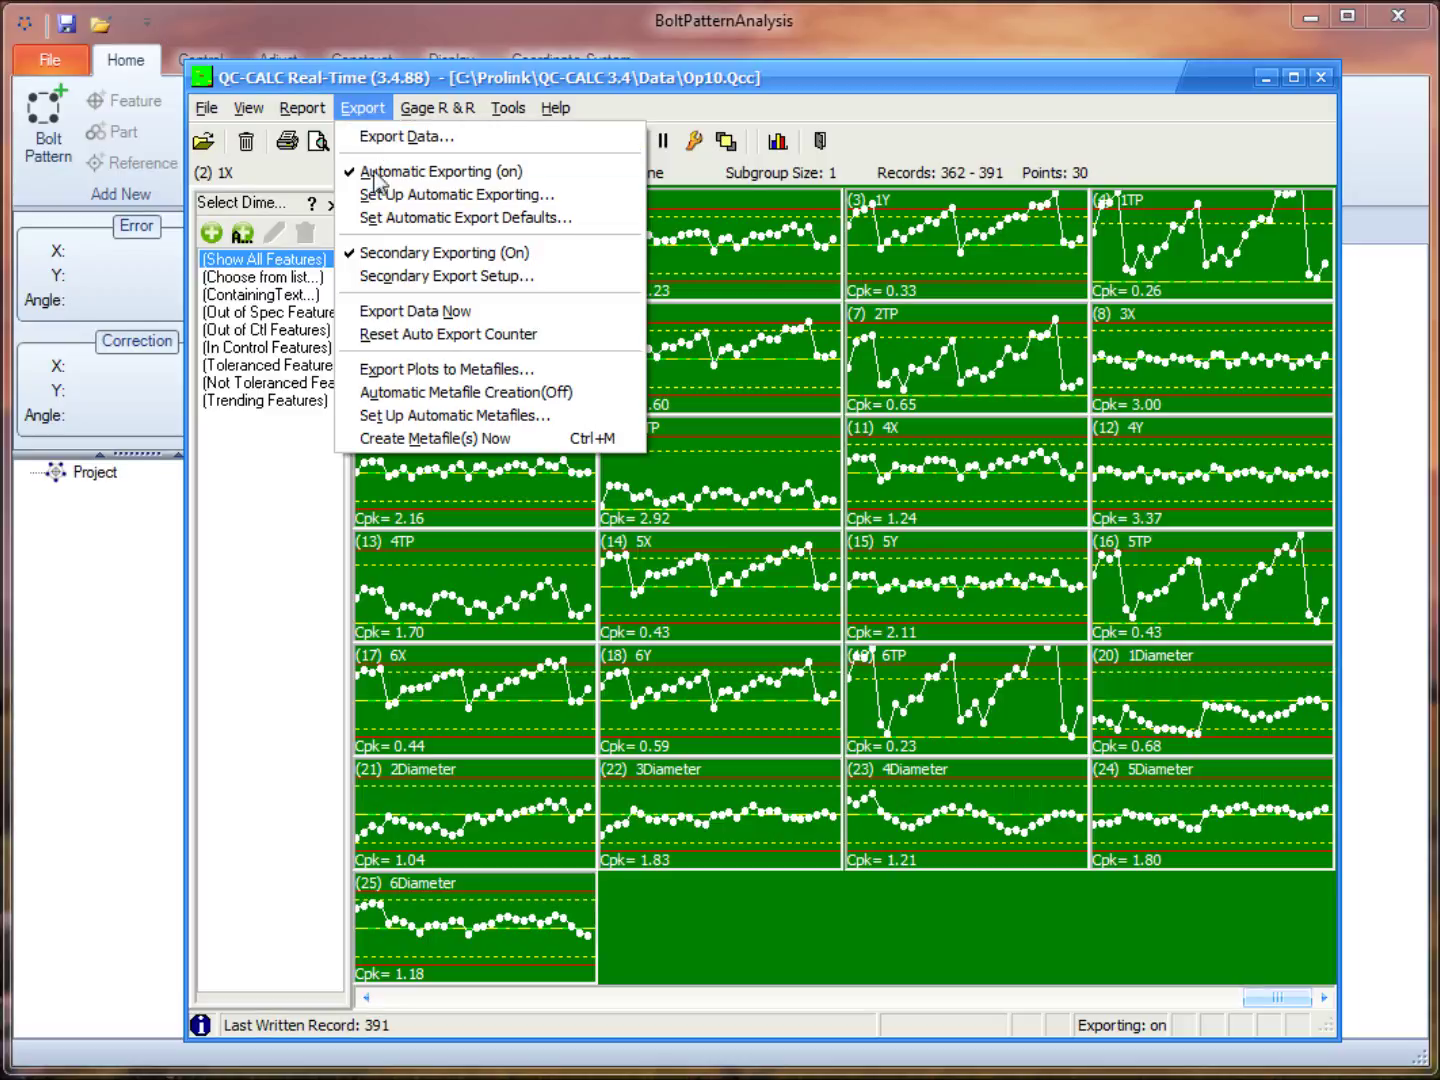
Switch secondary exporting off and bring up Set Automatic Export Defaults
left_click(399, 252)
left_click(369, 114)
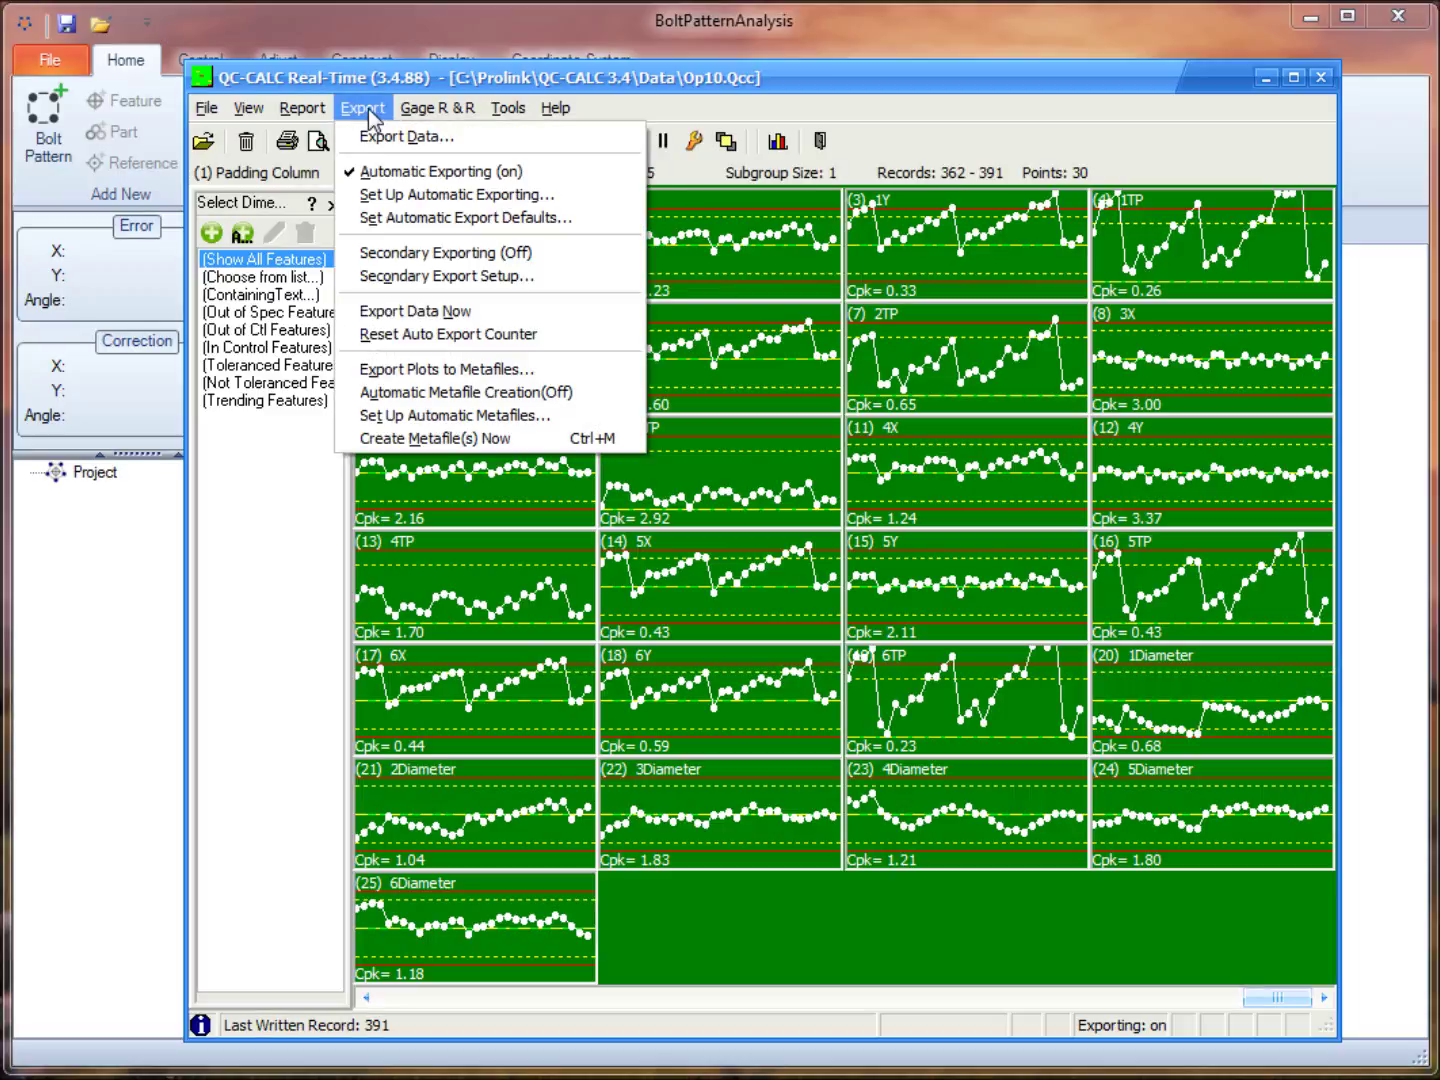
left_click(419, 218)
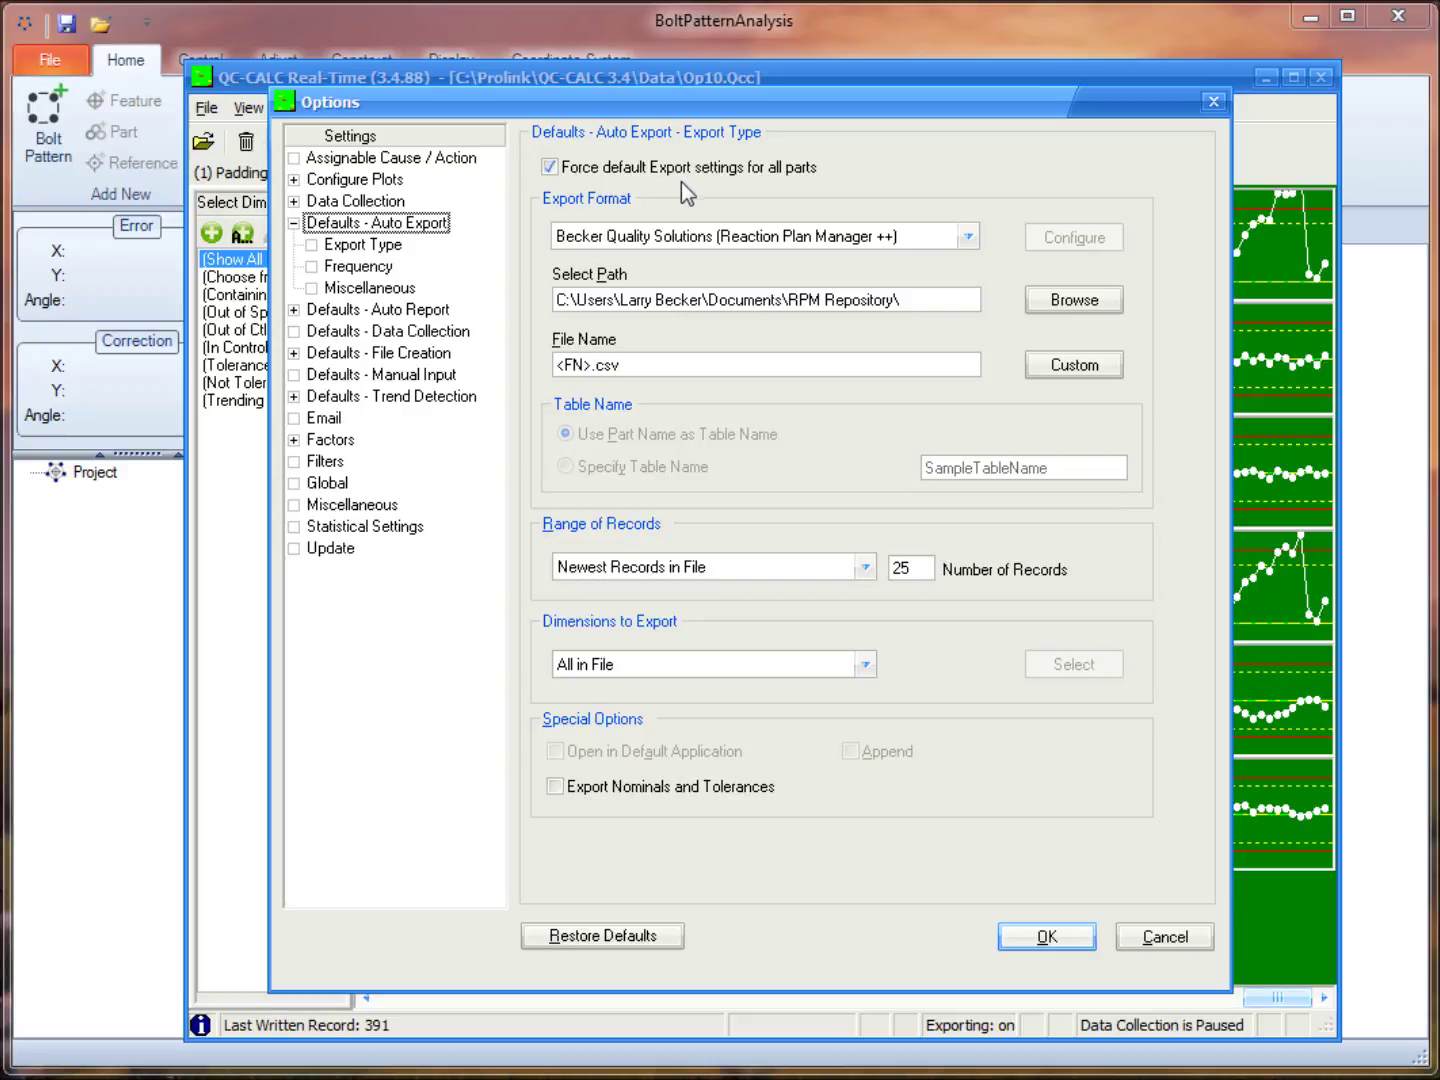
Choose Becker Quality Solutions (Bolt Pattern Analysis) as the default export format
left_click(381, 265)
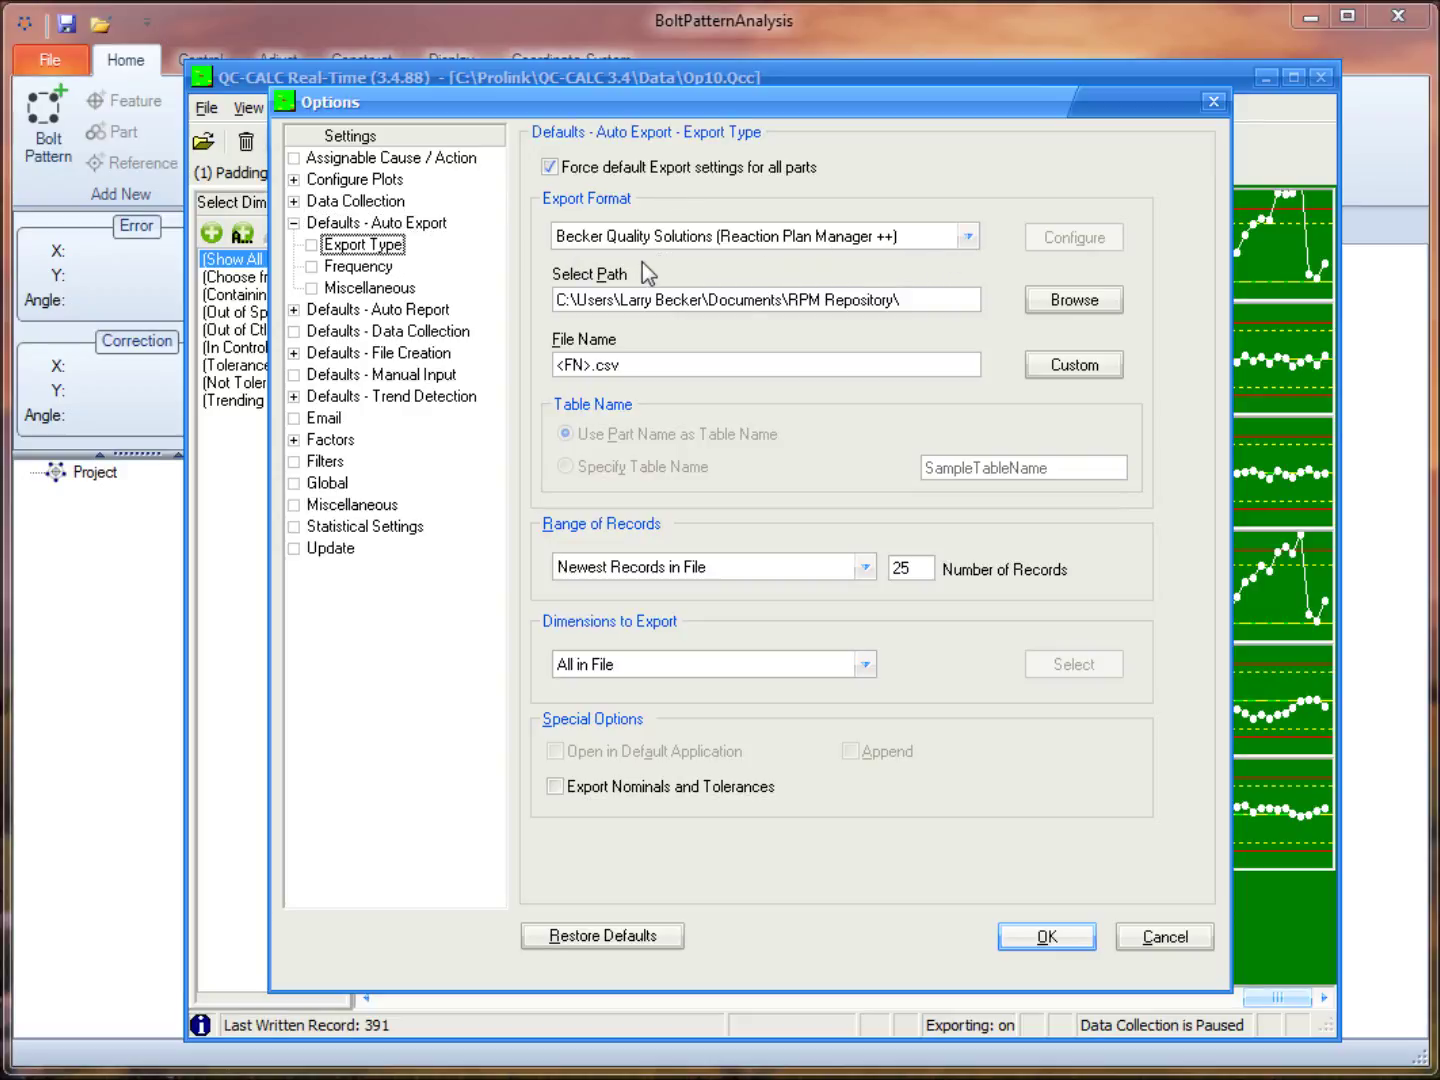
left_click(967, 239)
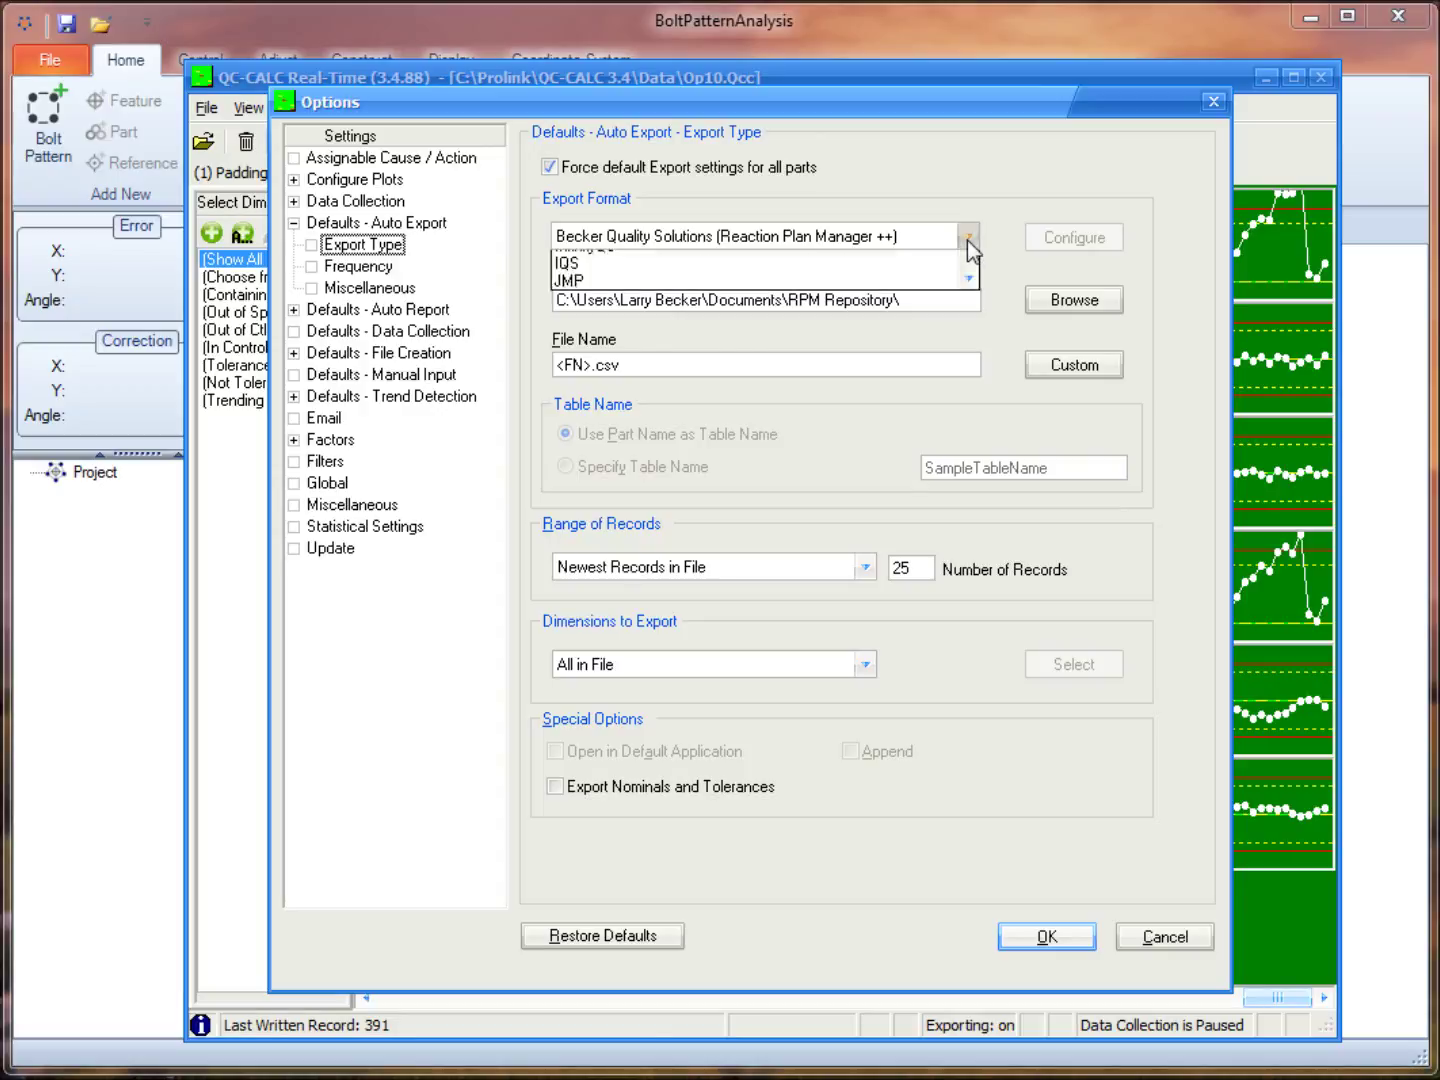
left_click(968, 260)
left_click(970, 262)
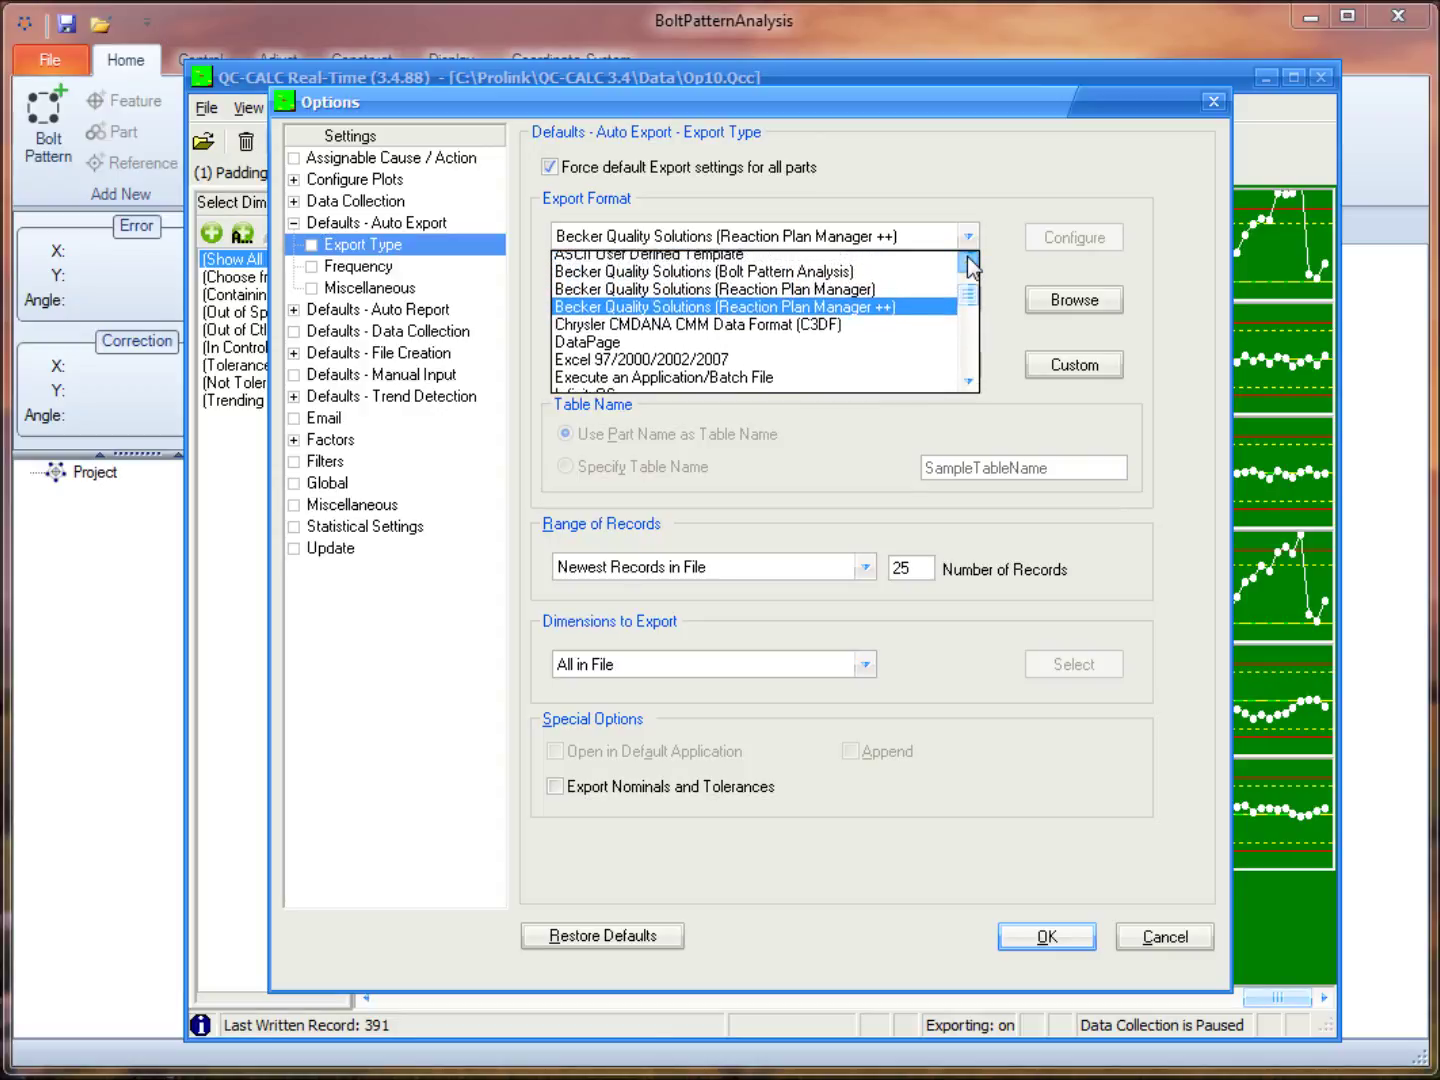
left_click(906, 275)
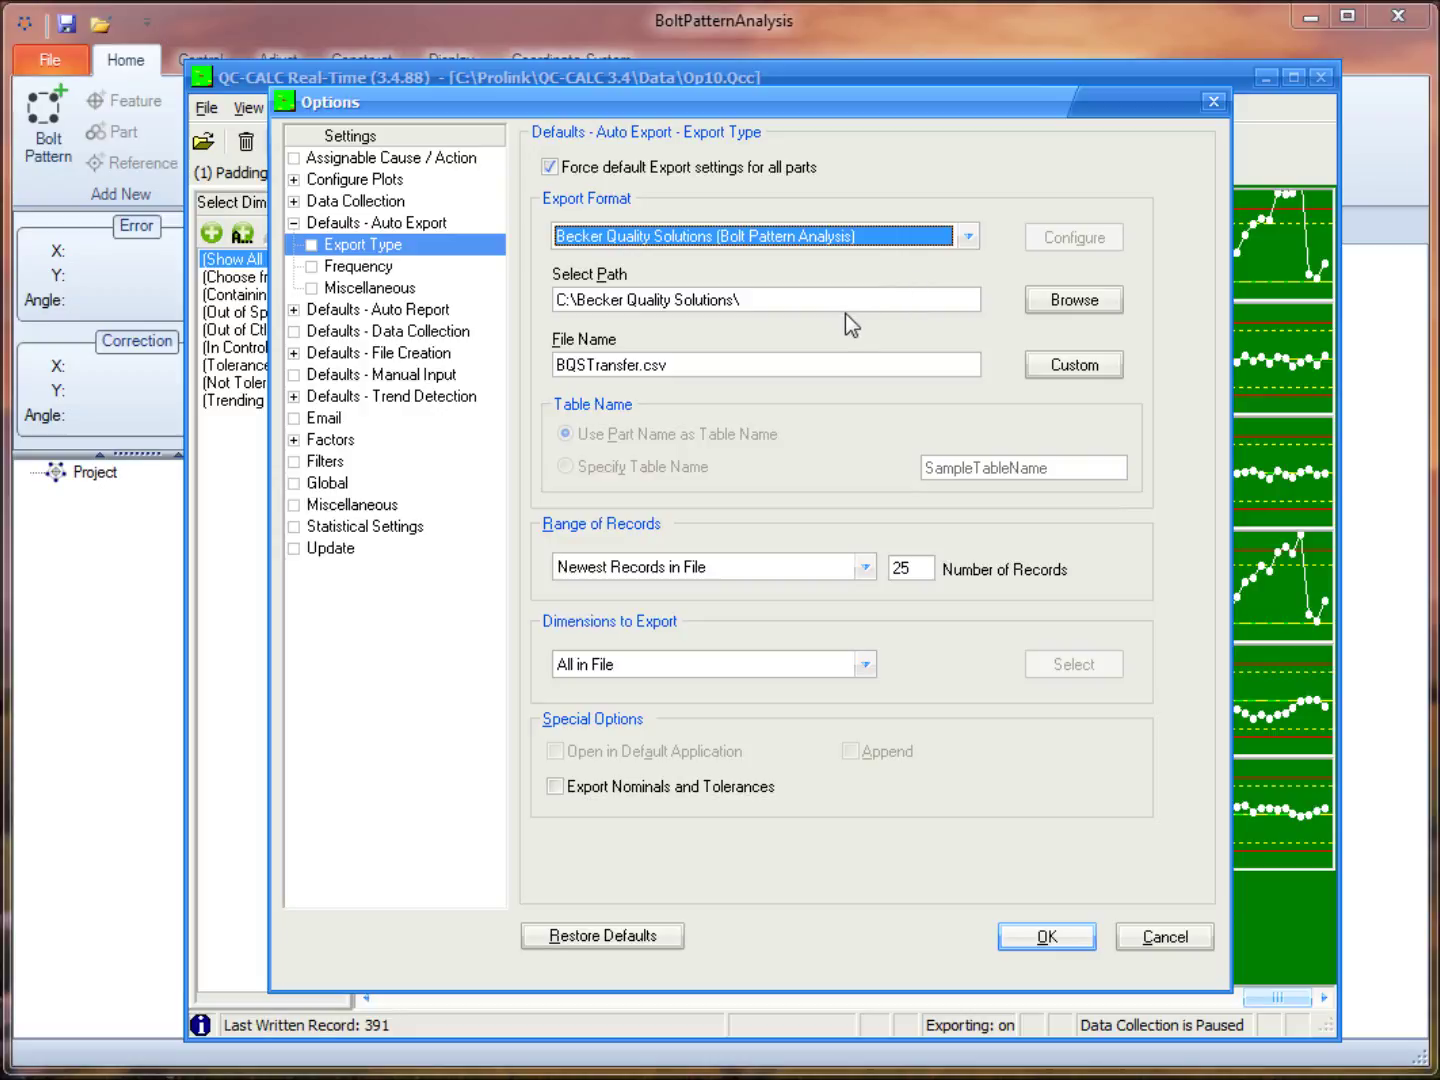
Delete the old BQSTransfer.csv file name and bring up the Custom File Name Editor
left_click(737, 309)
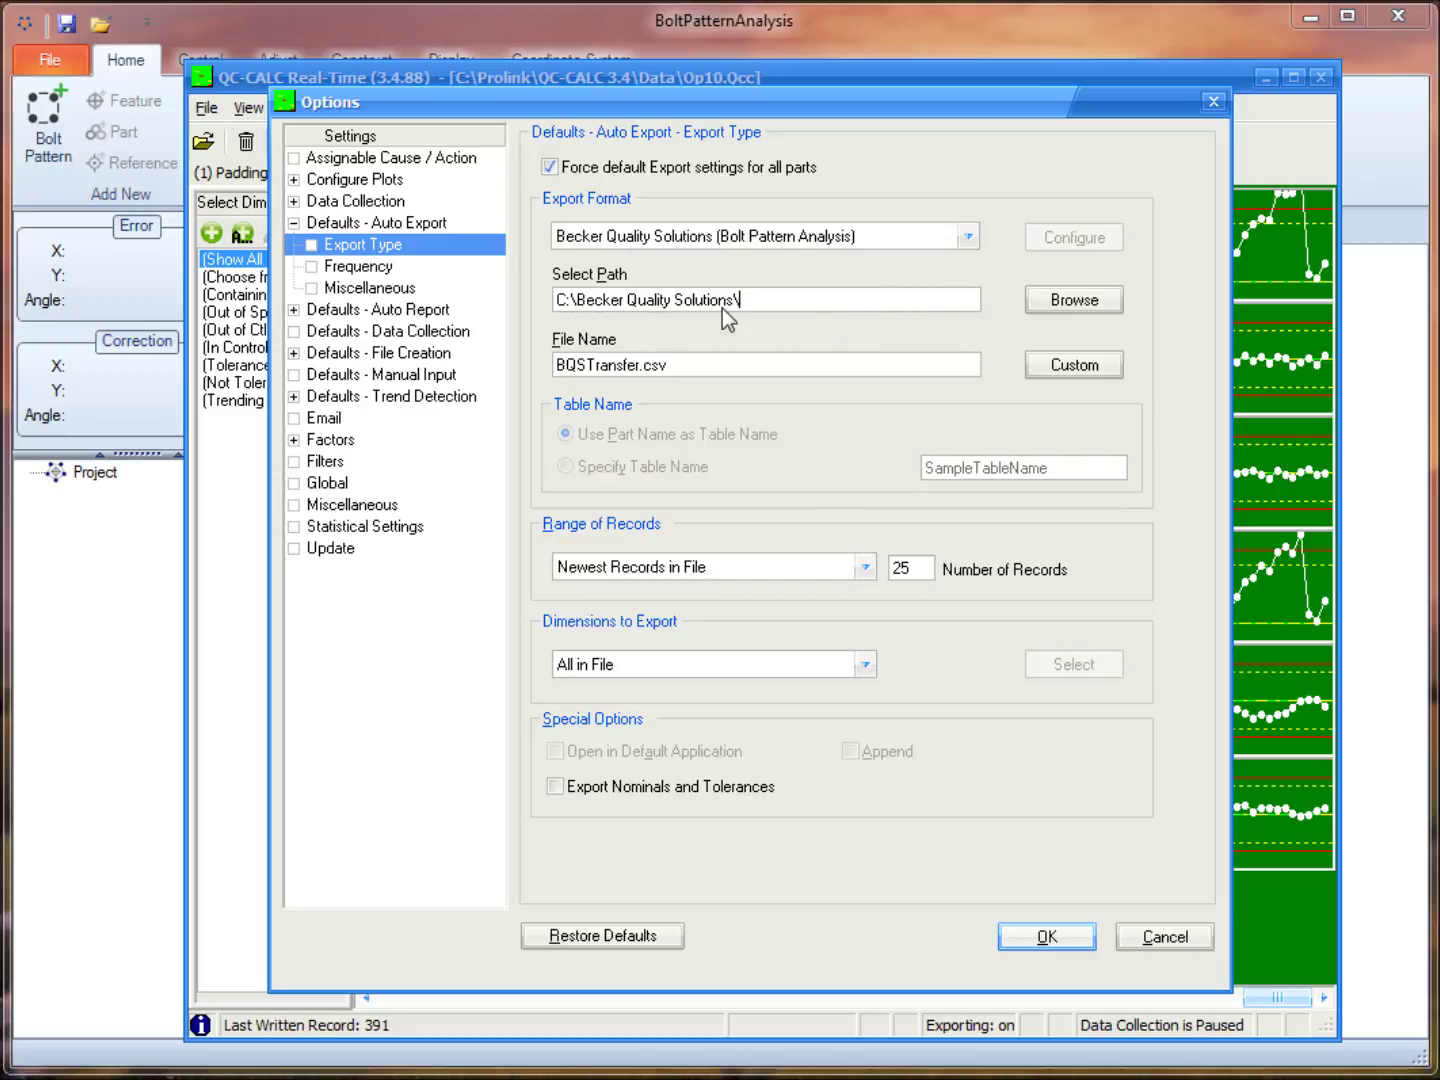
left_click_drag(710, 367, 494, 373)
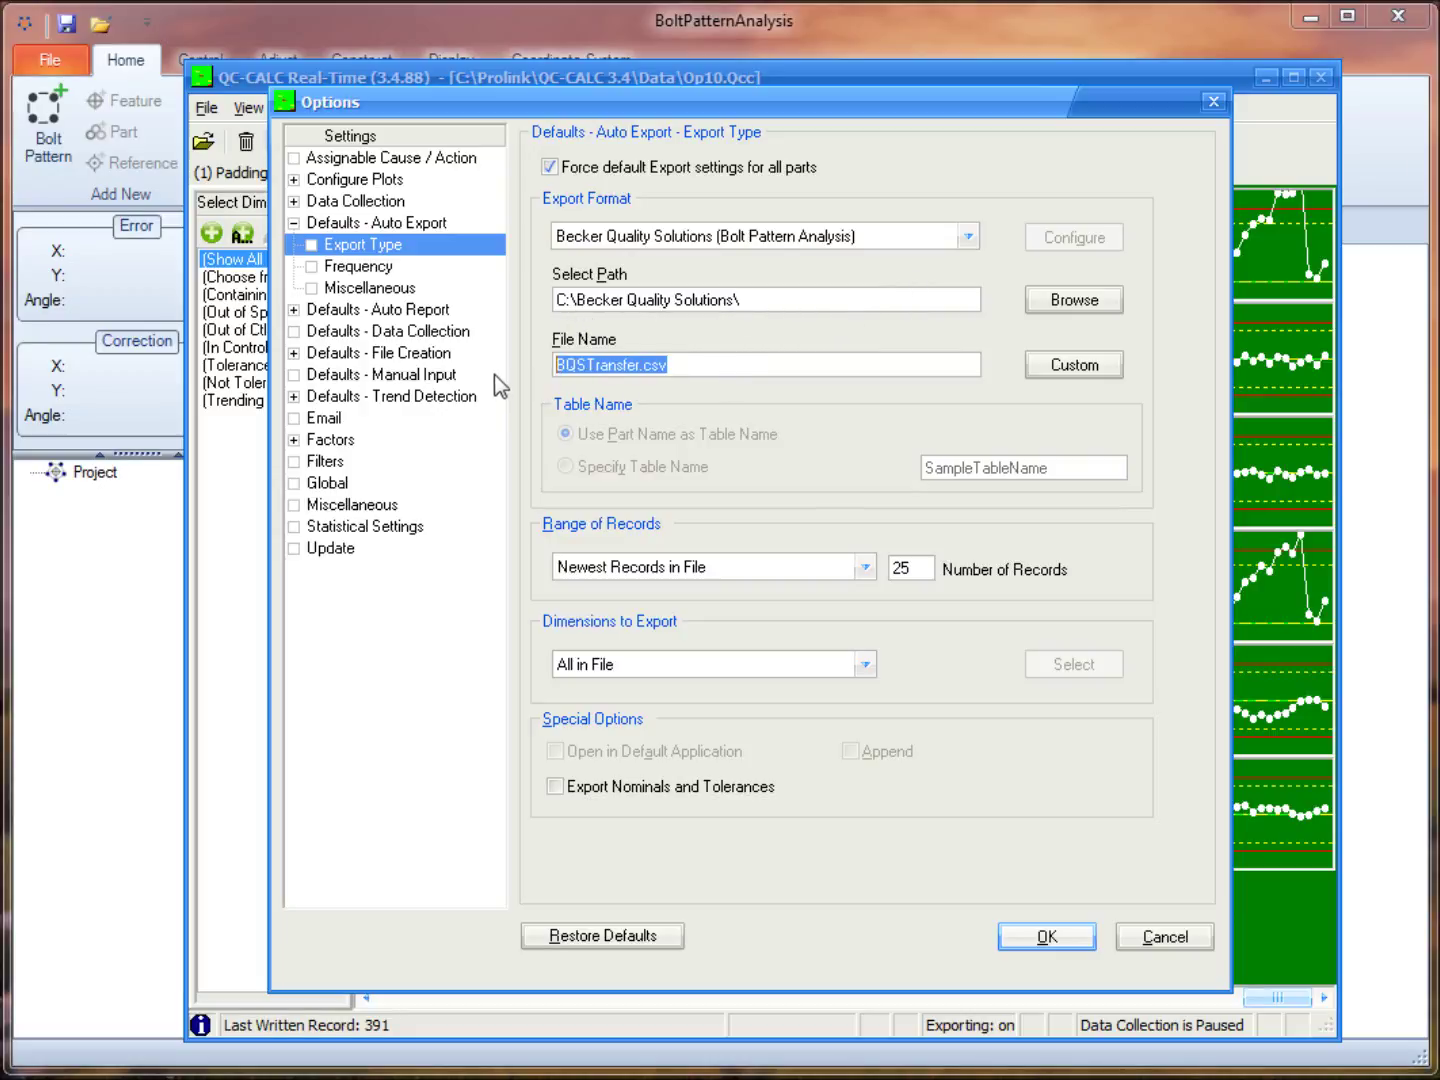
key("BackSpace")
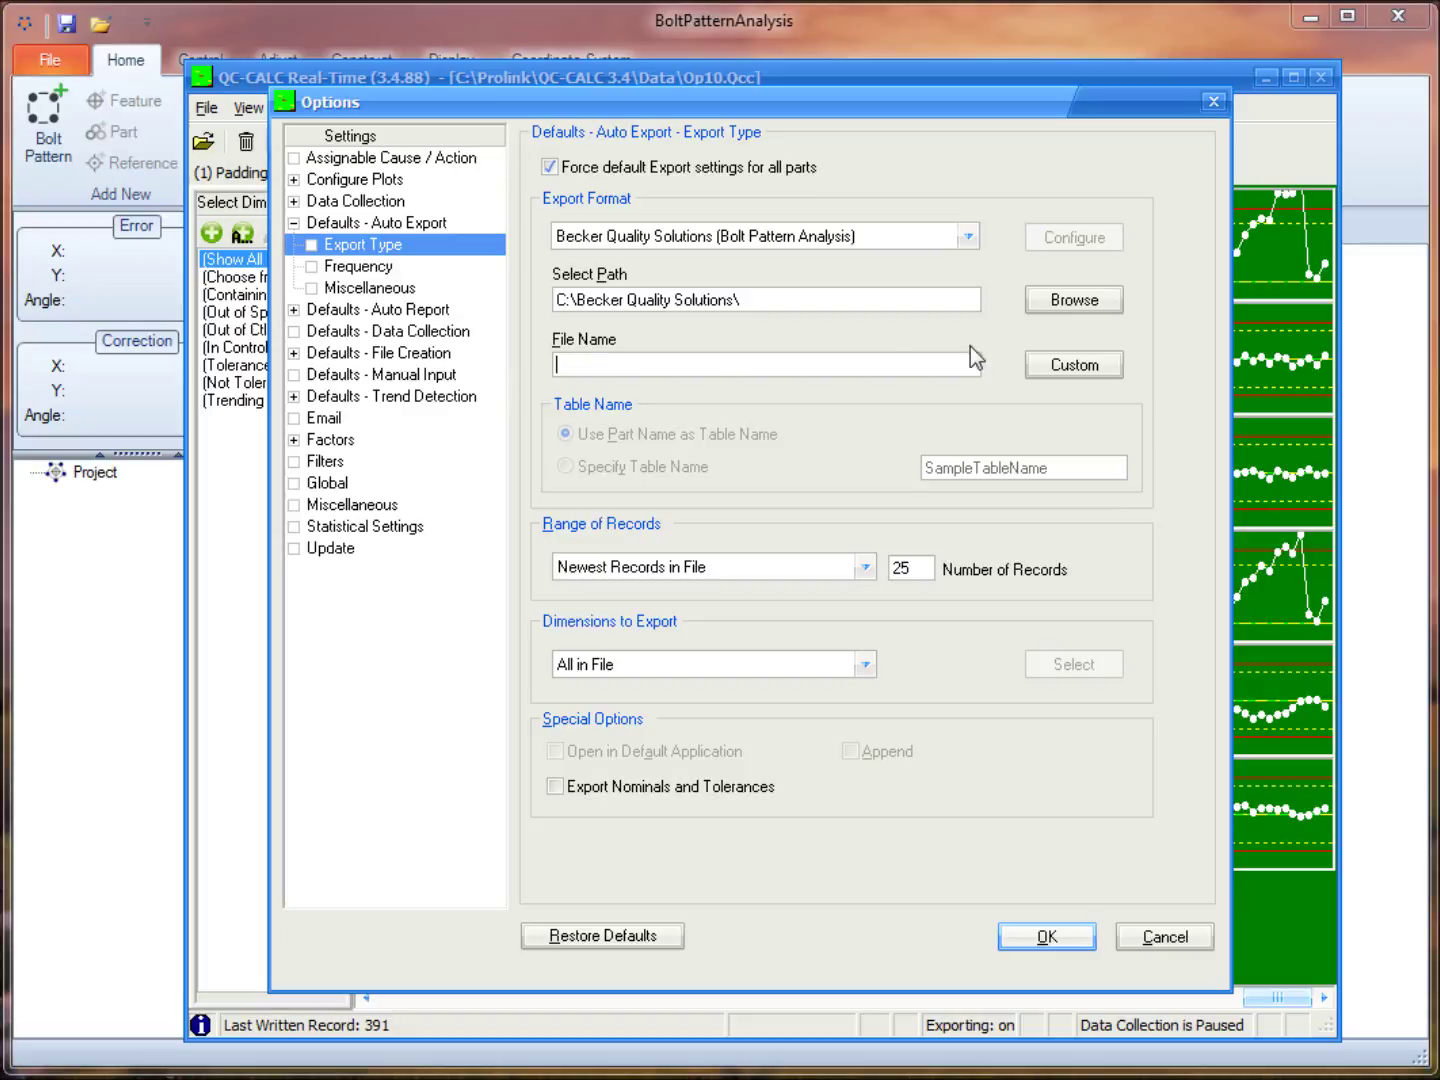
left_click(1051, 365)
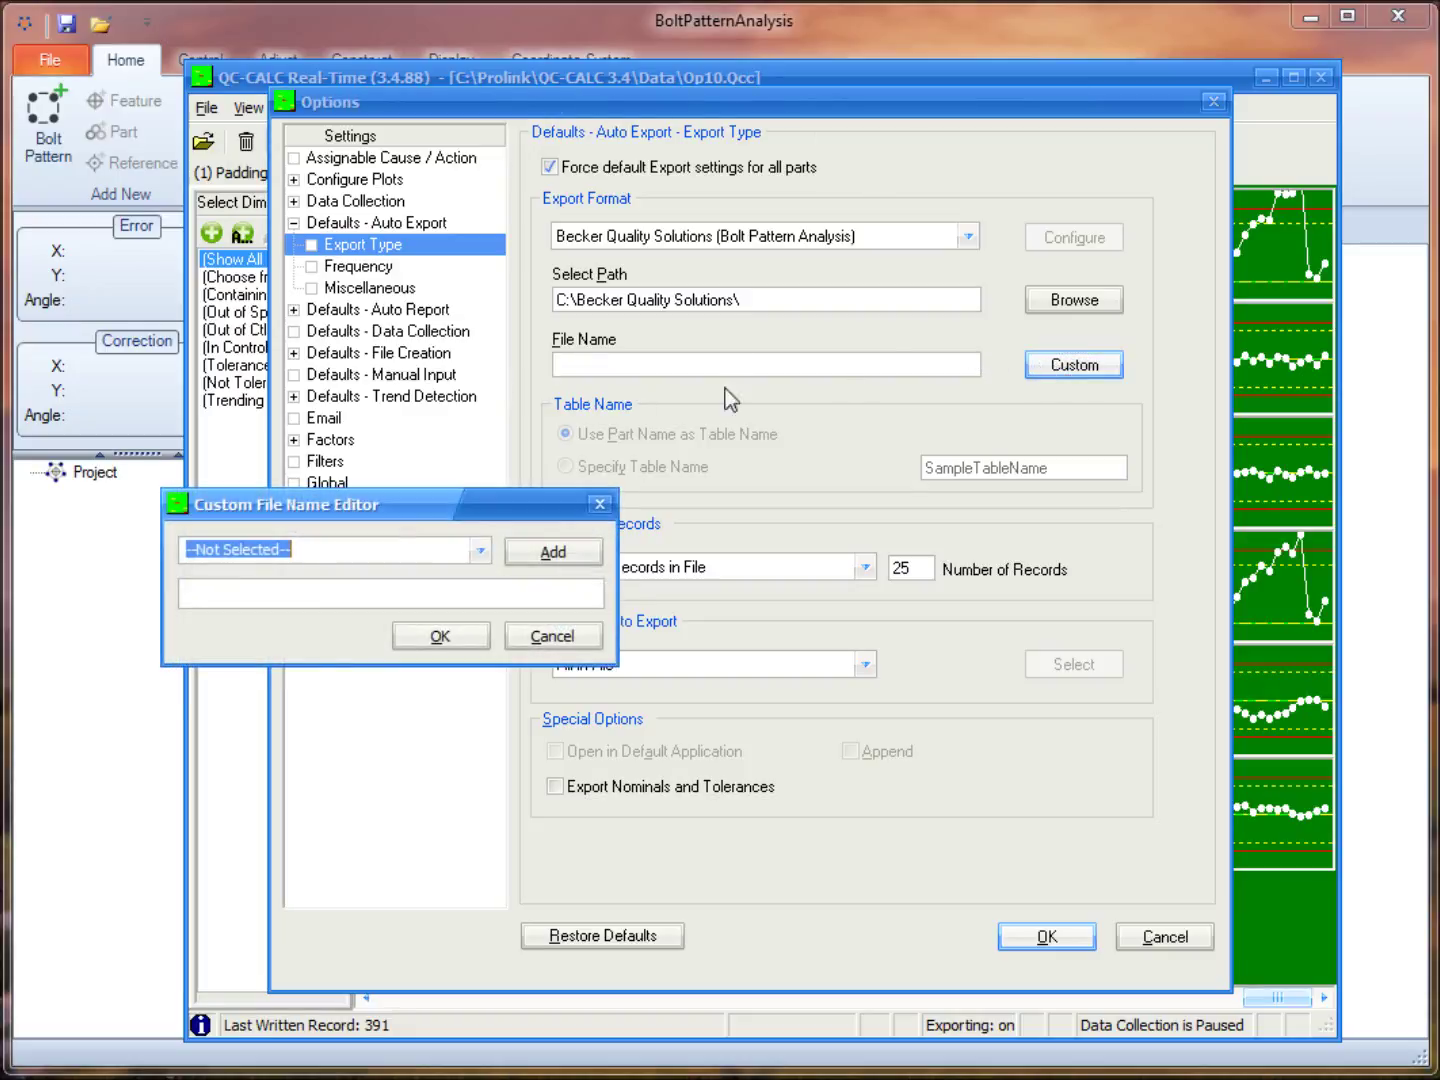
Insert the FN - File Name code, append .csv to form <FN>.csv, and apply it
left_click_drag(467, 509, 706, 467)
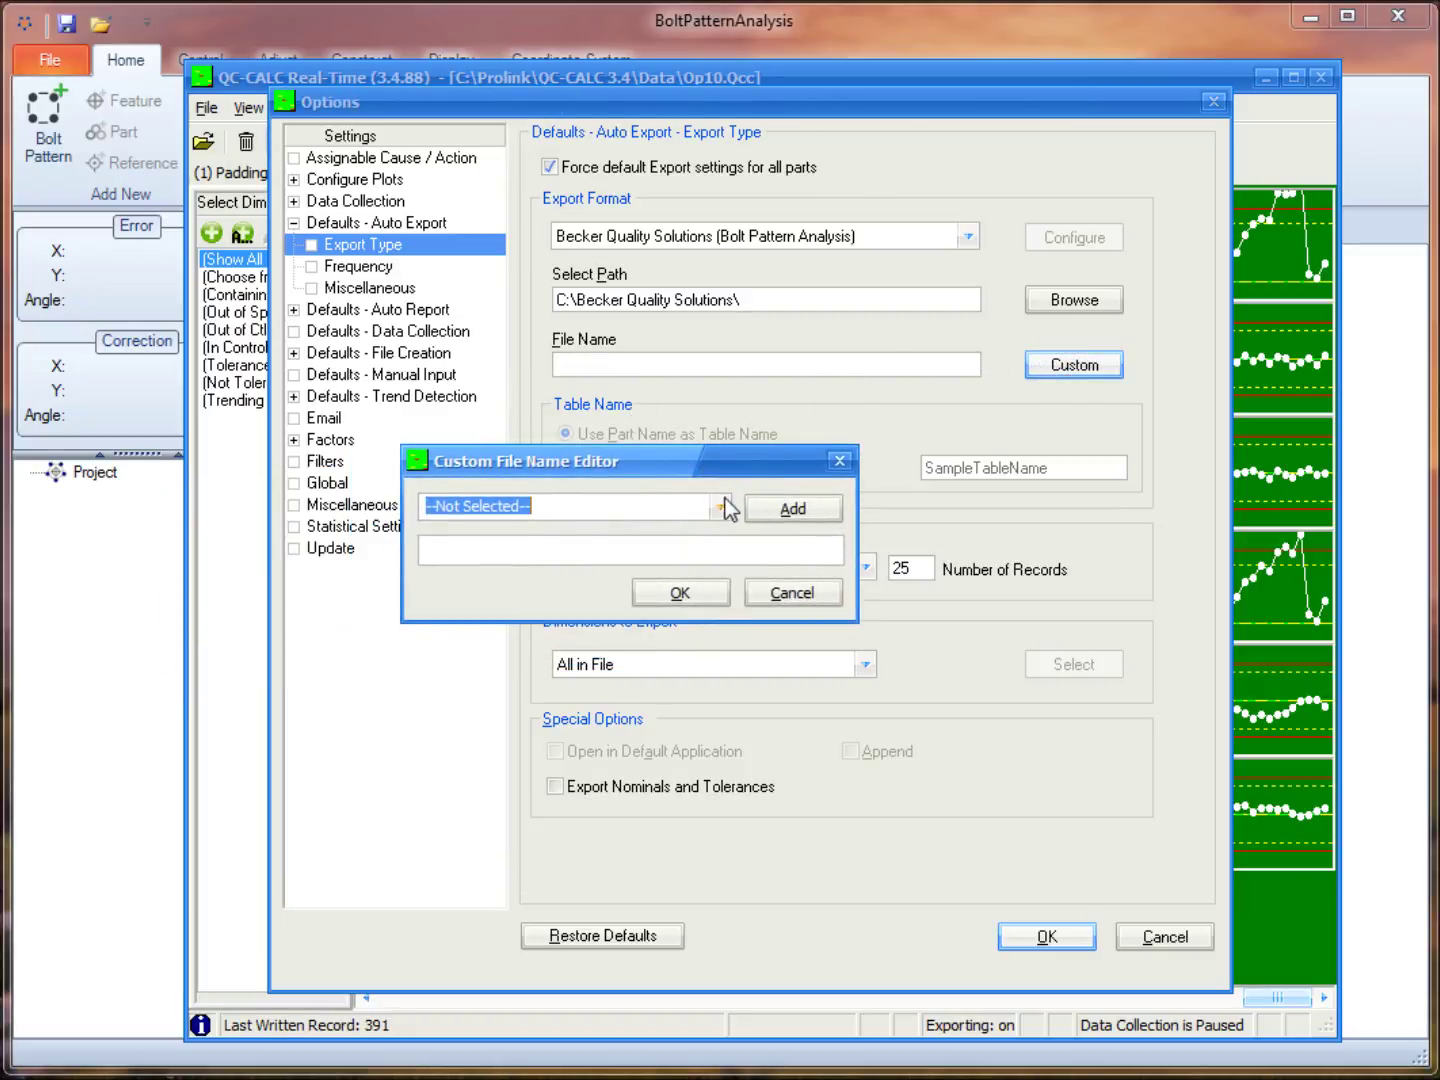
left_click(720, 508)
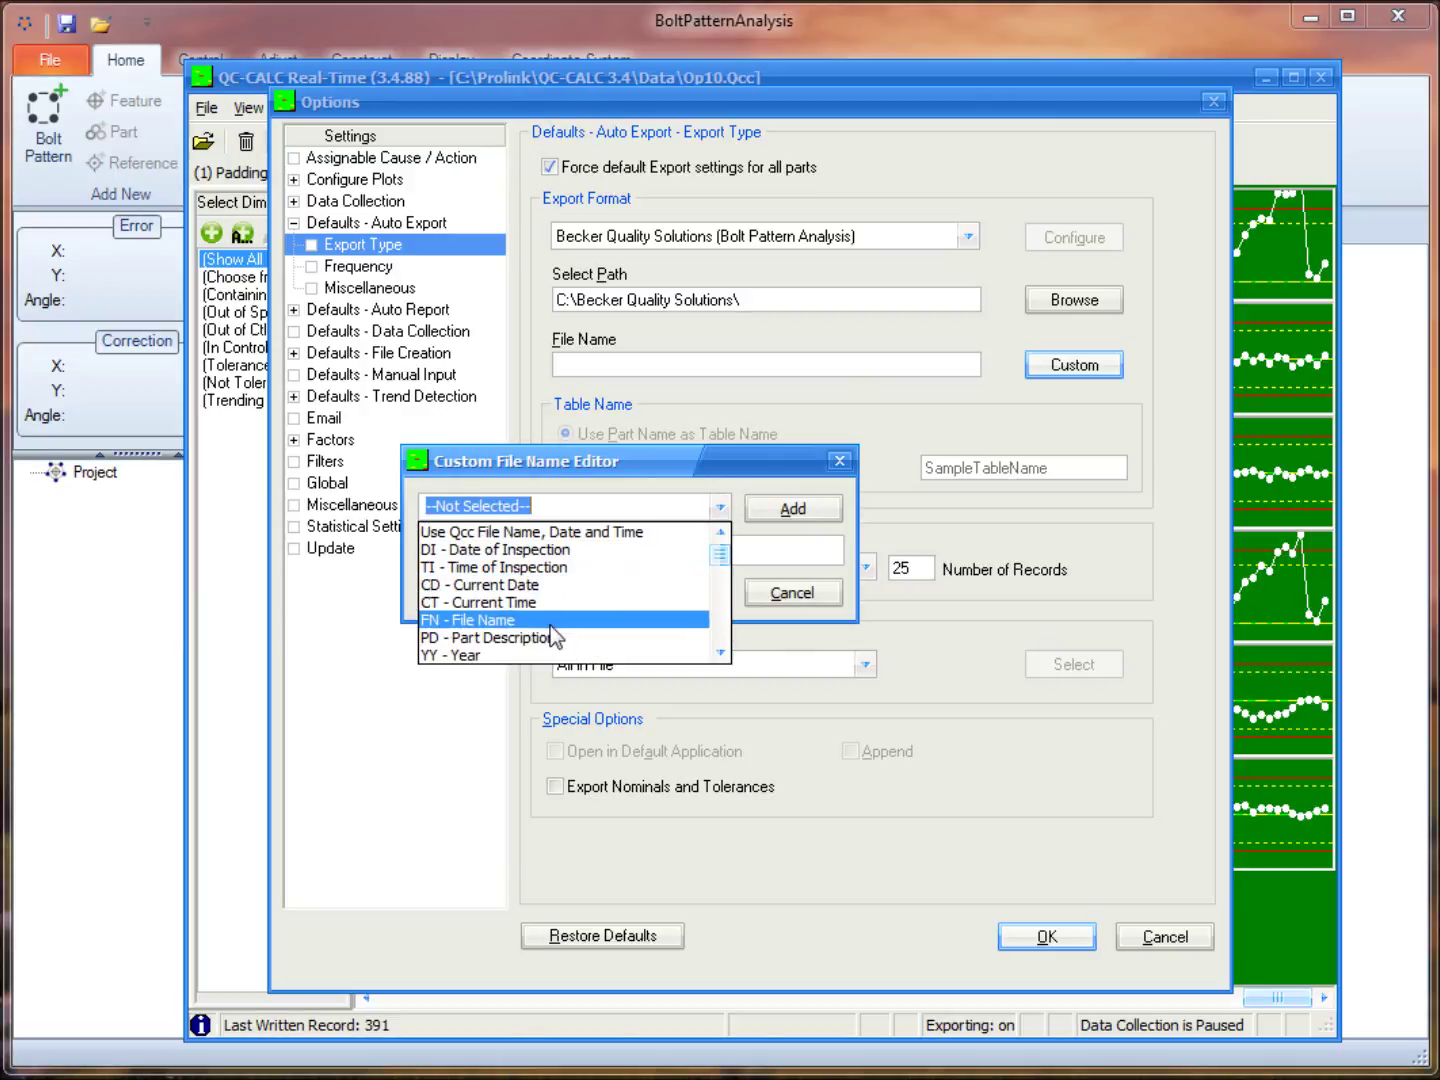
left_click(555, 627)
left_click(768, 512)
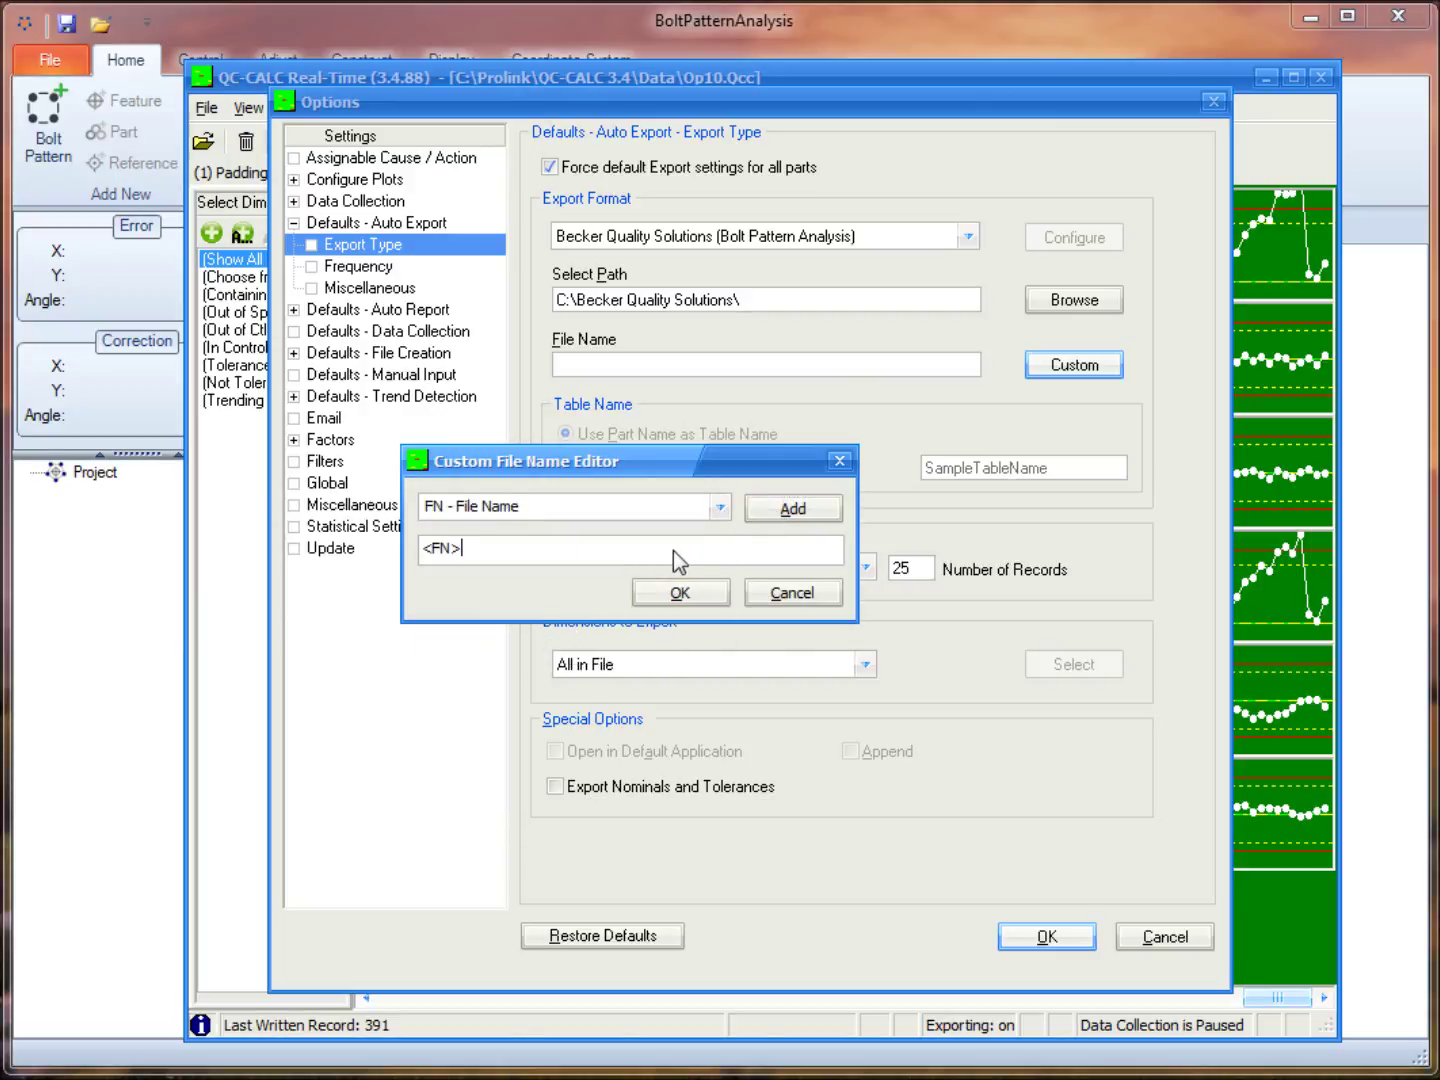
type(".csv")
left_click_drag(464, 550, 425, 550)
left_click(655, 594)
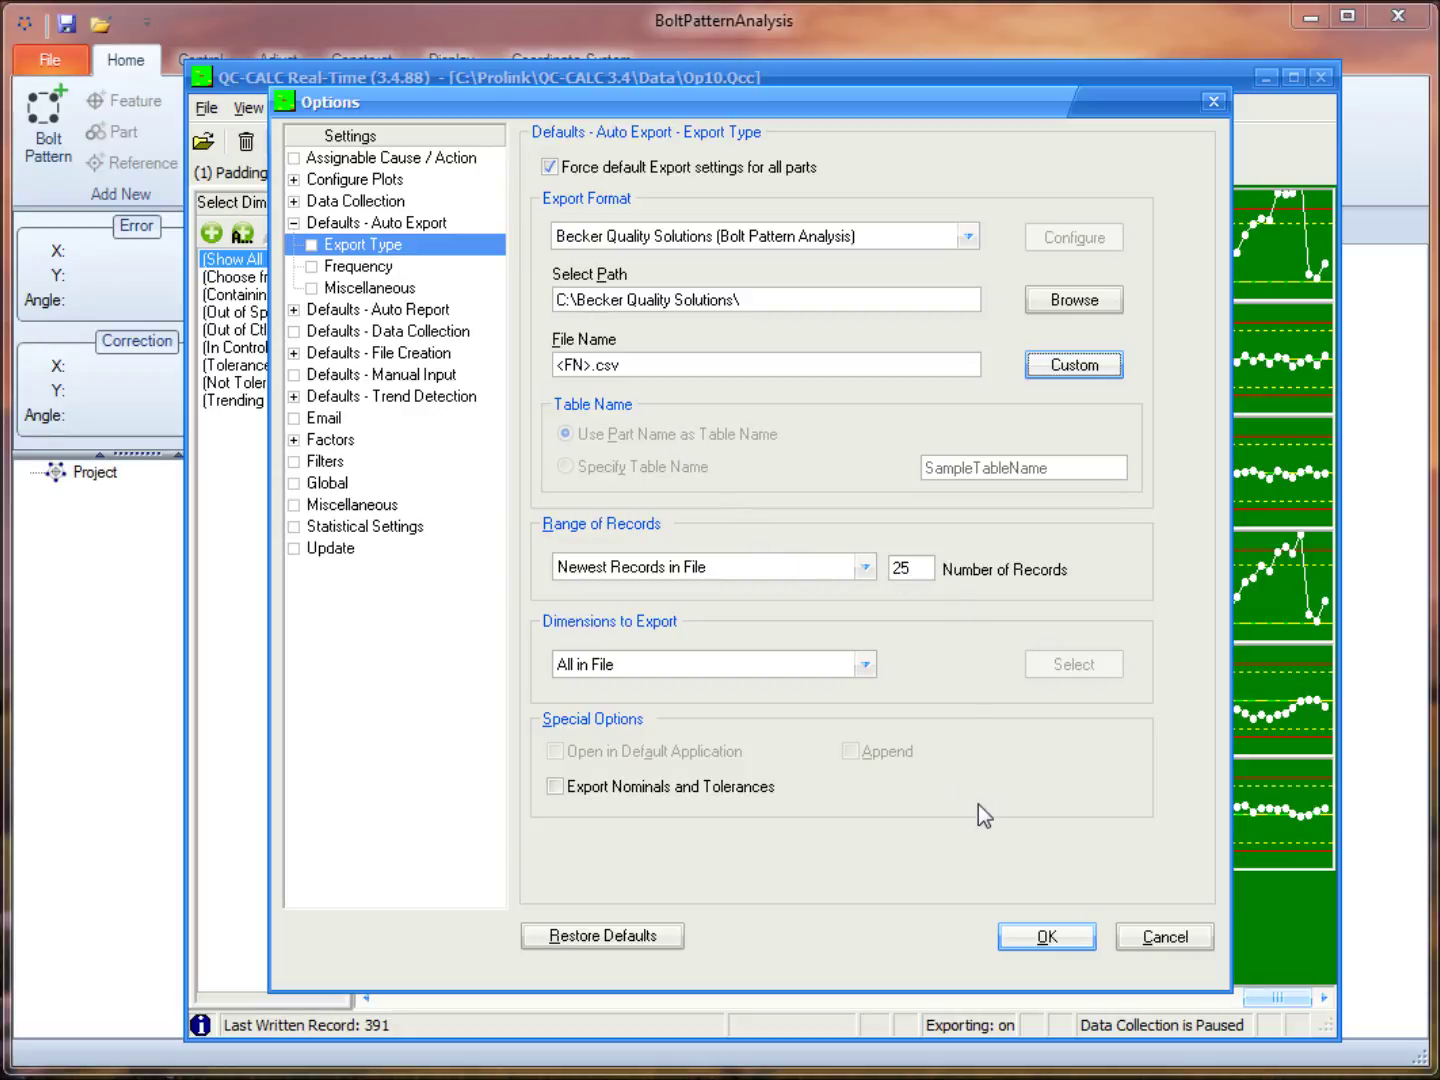
Confirm export every 1 record, always exporting, save the defaults, and select a record on the 1X chart
left_click(360, 267)
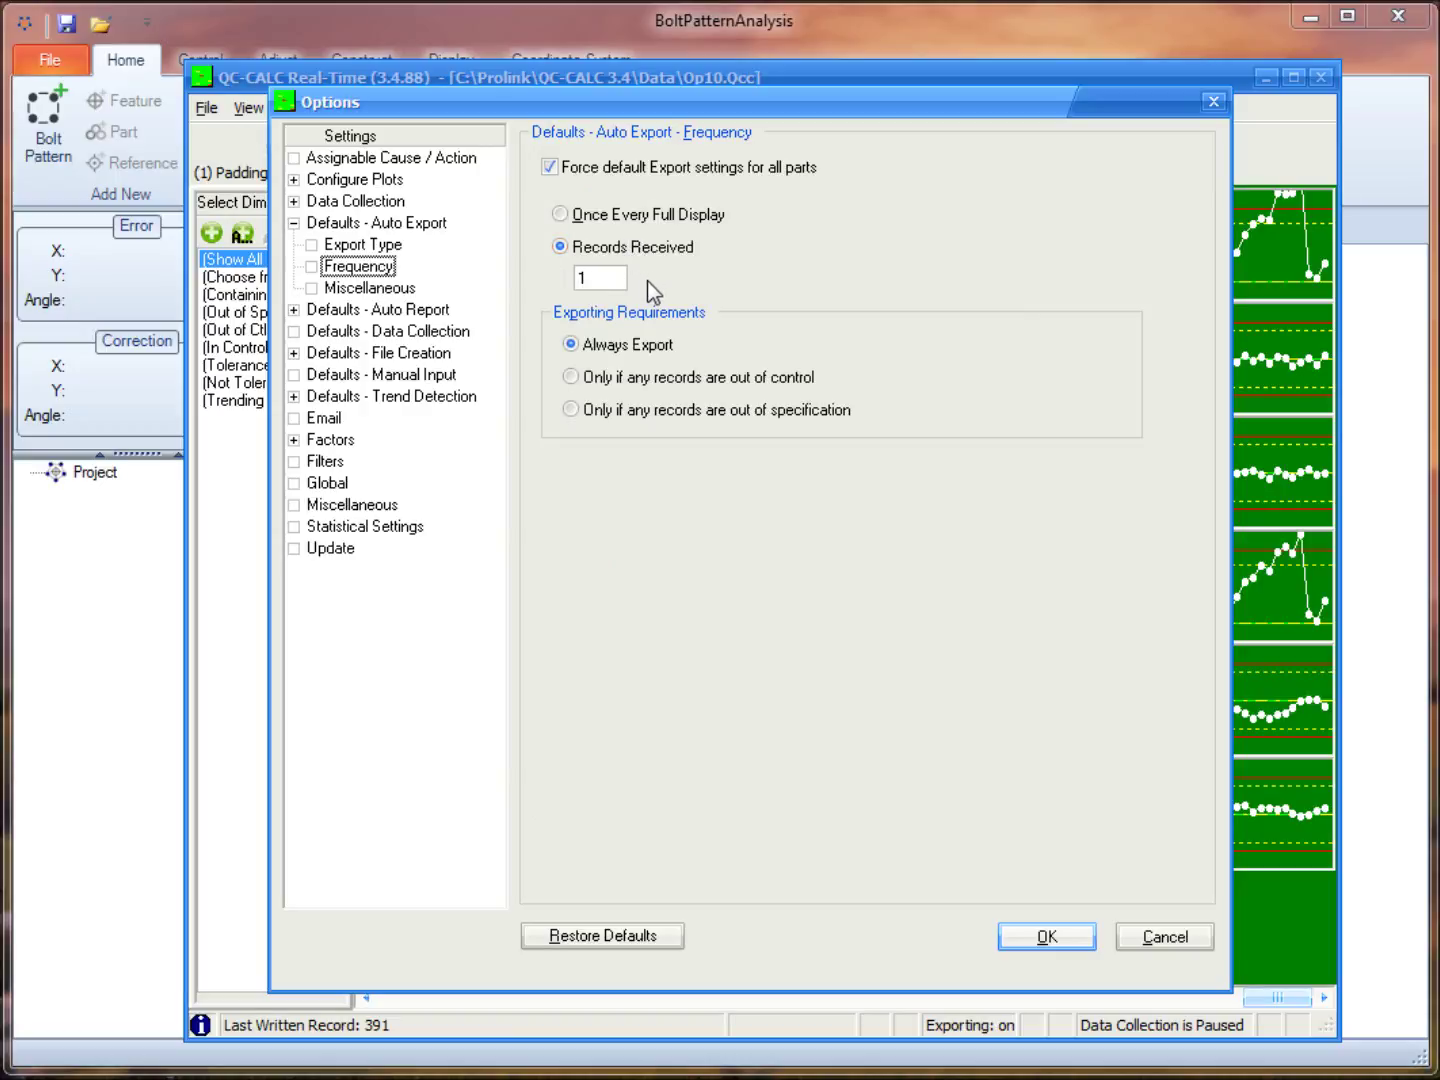
left_click(1067, 944)
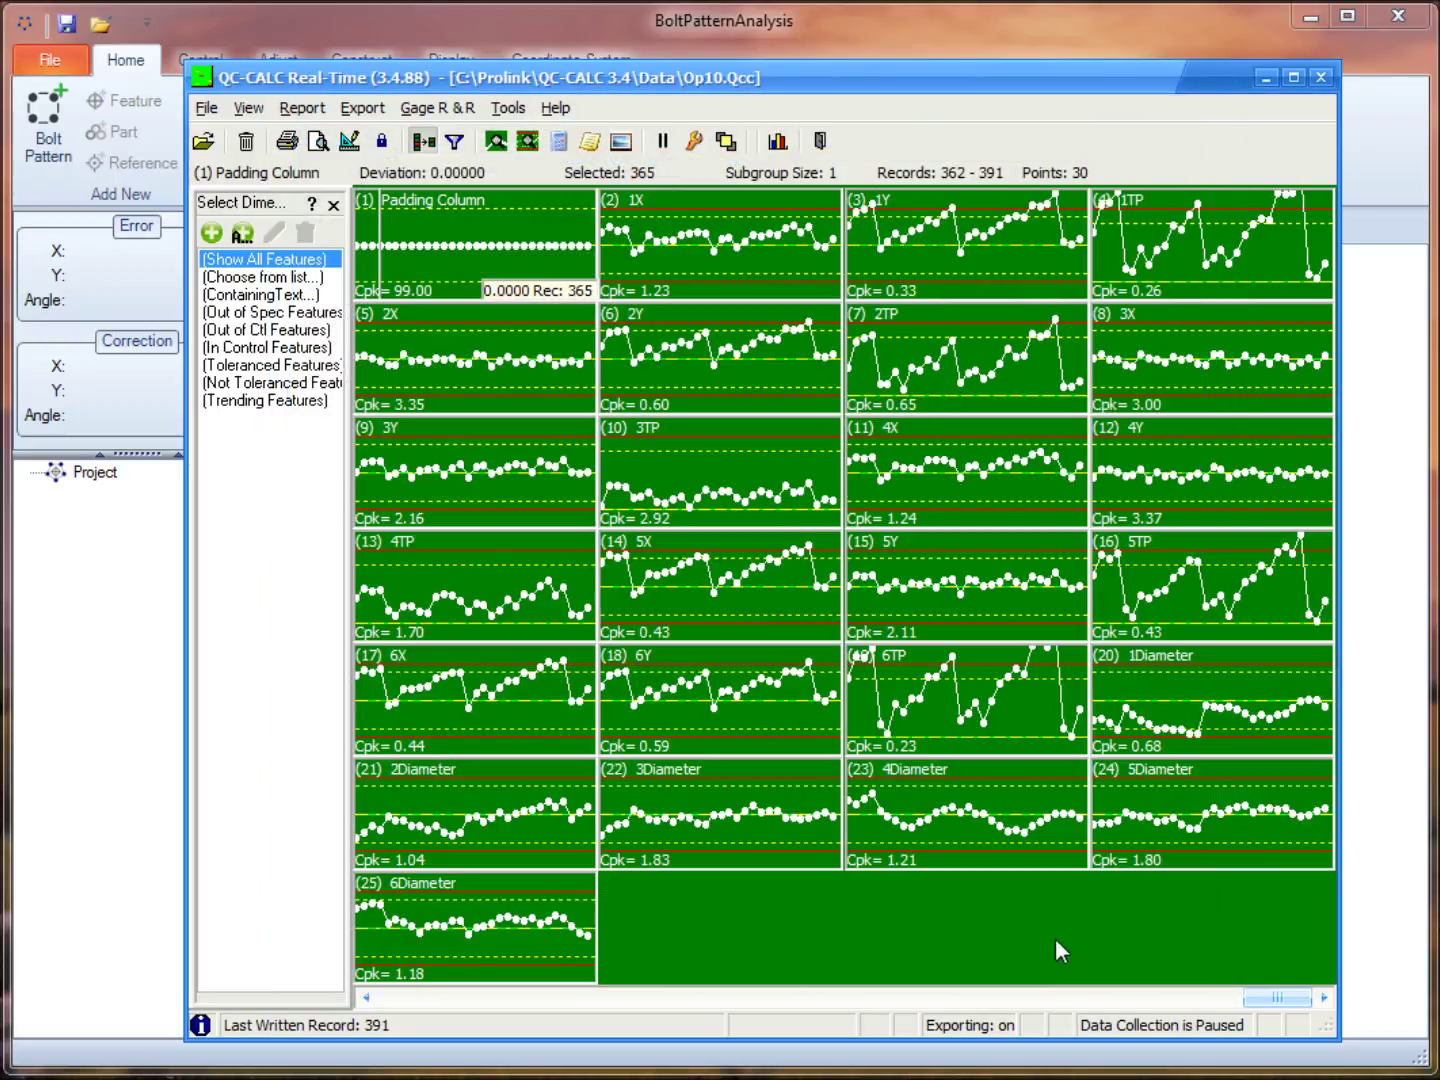
left_click(713, 291)
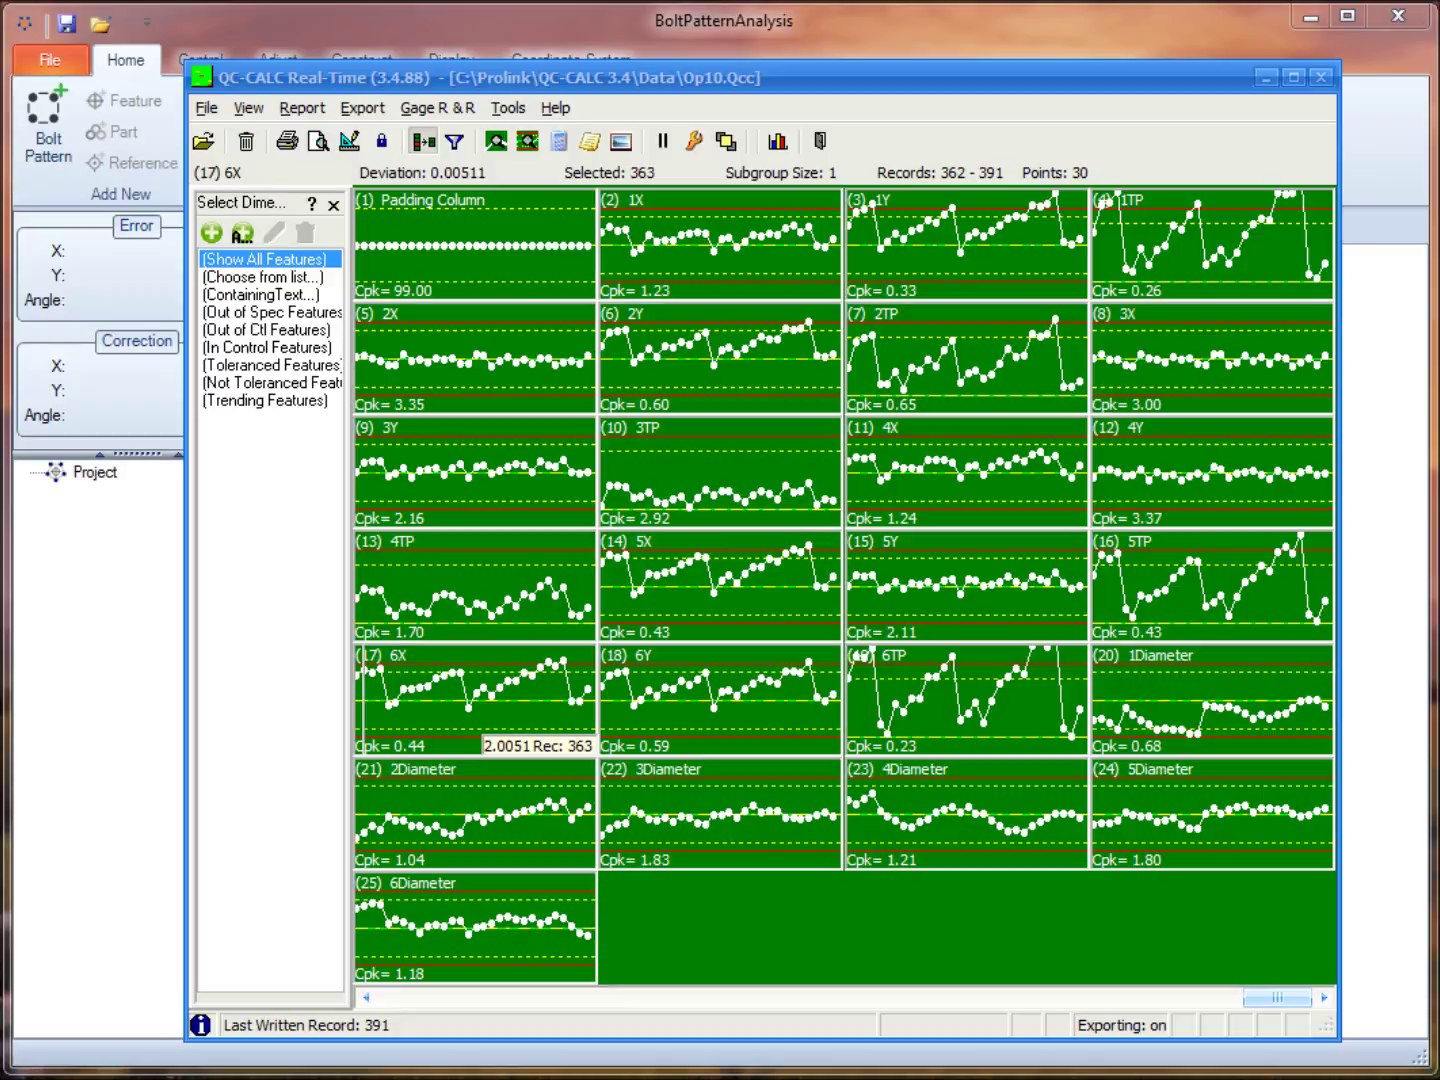
Minimize the QC-CALC window so BoltPatternAnalysis and its empty Graphics tab show
left_click(1259, 78)
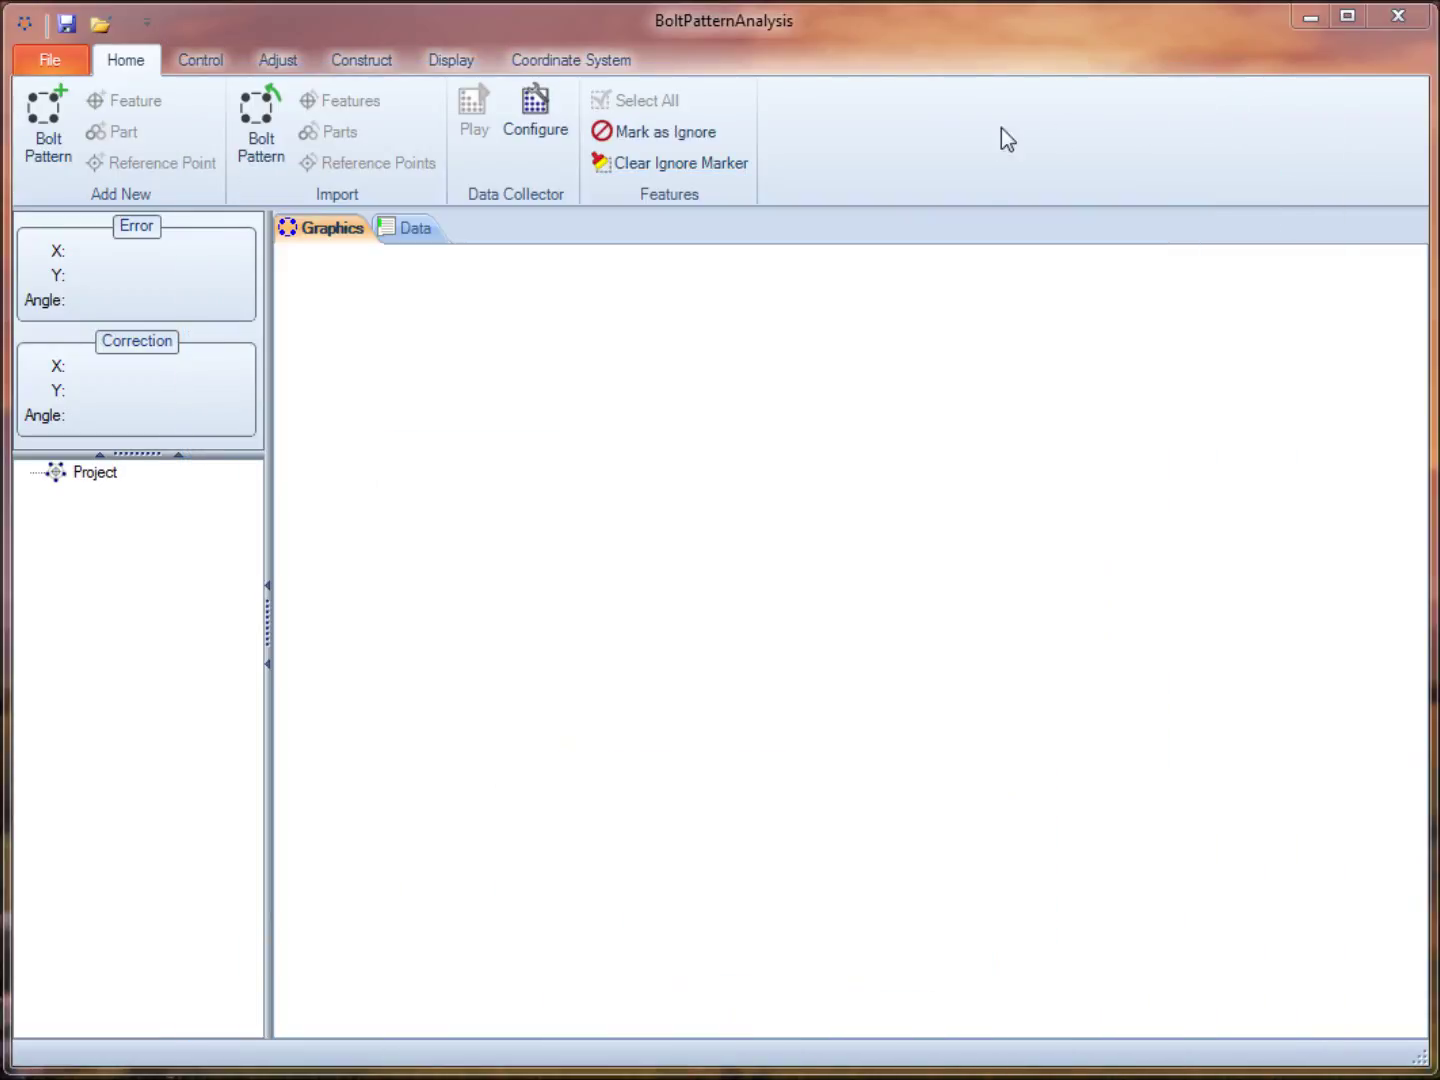